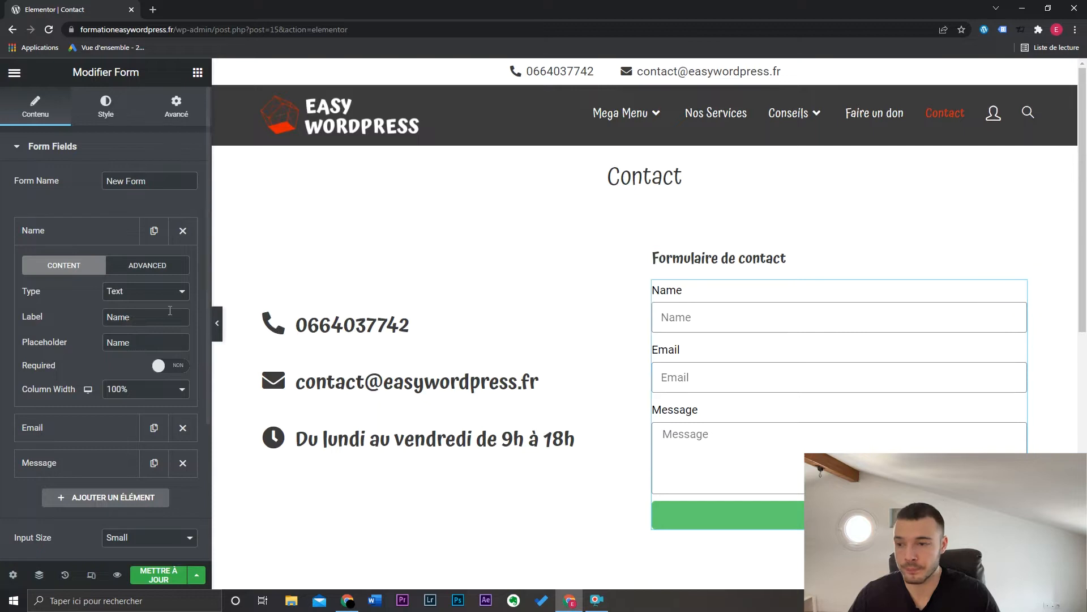
Change both the label and the placeholder of the form's Name field to "Prénom"
double_click(159, 316)
text(Prénom)
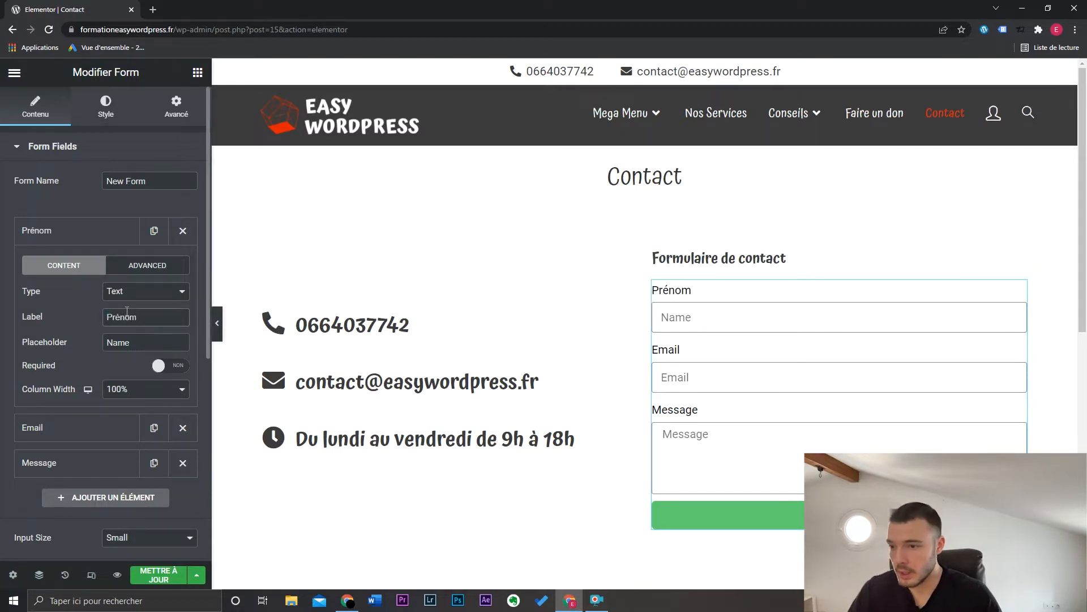
click(66, 346)
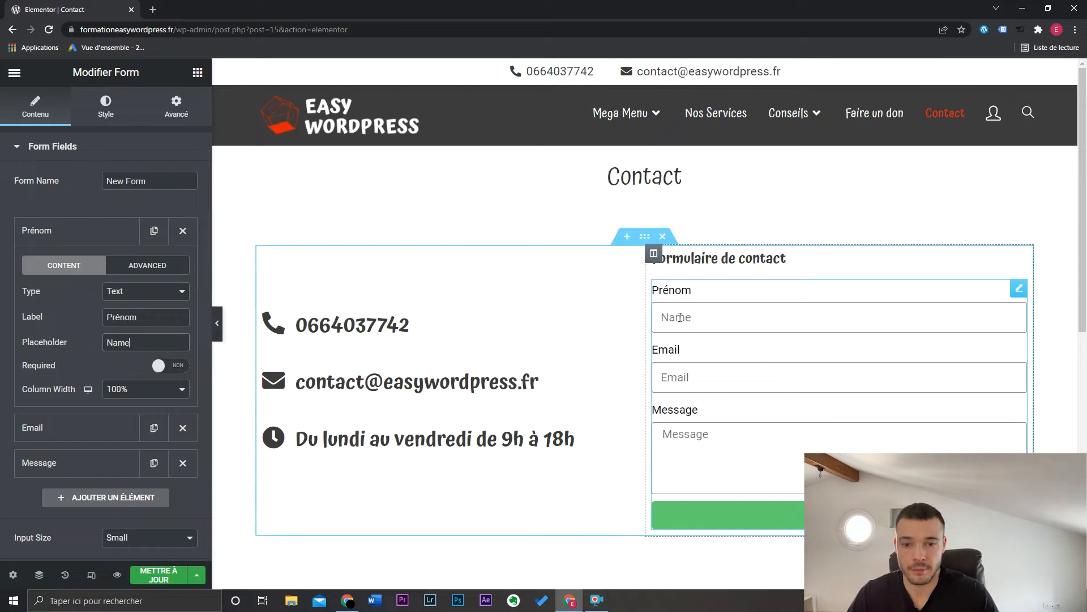
double_click(158, 341)
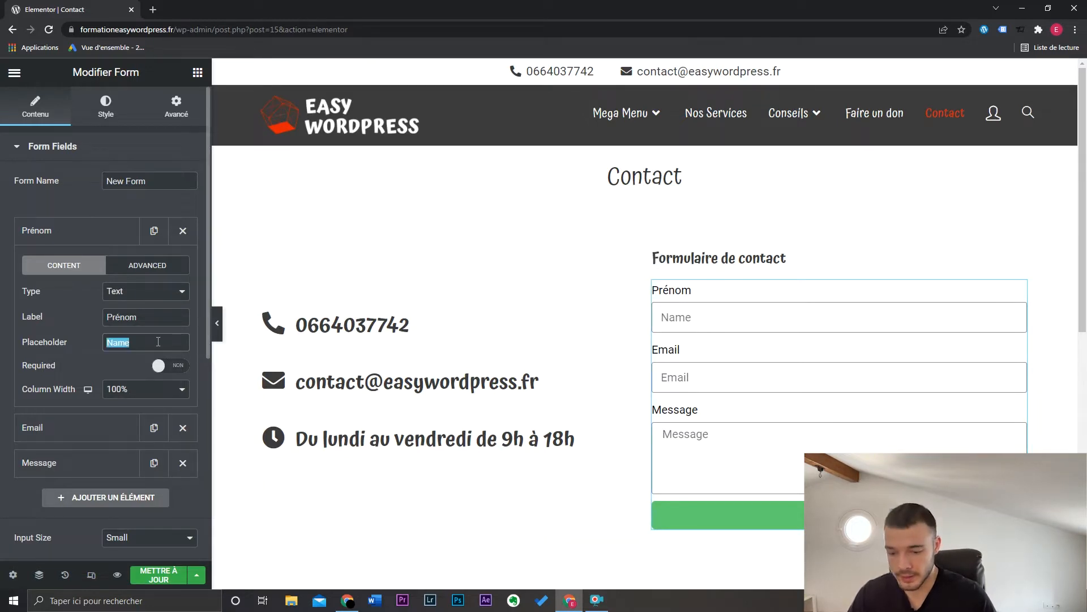
text(Prénom)
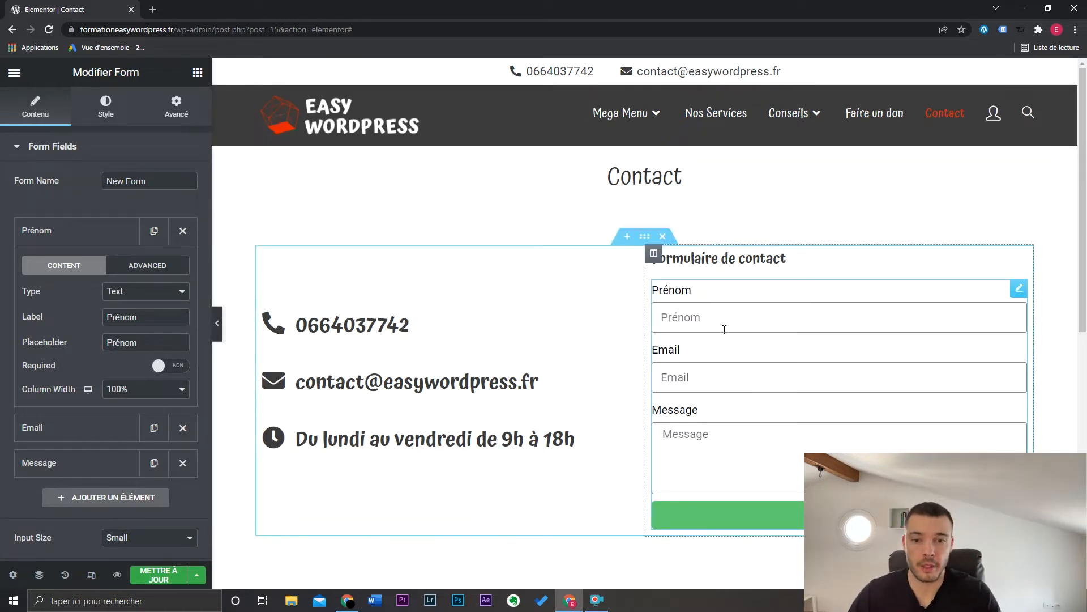
Try the first-name field without a label, and restore the label by copying the placeholder text "Prénom"
drag(138, 317, 95, 322)
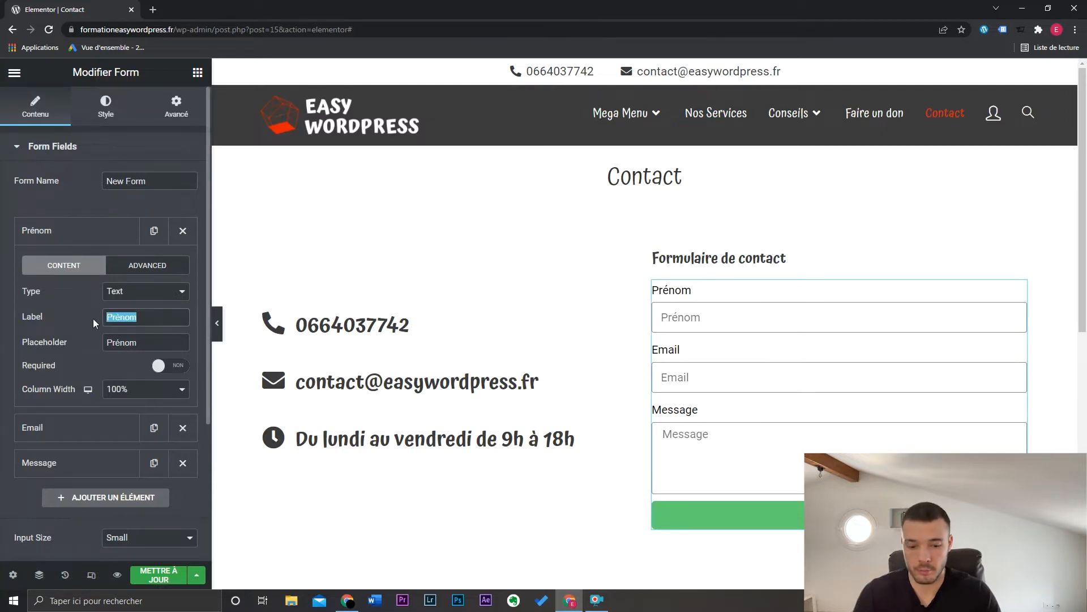
key(BackSpace)
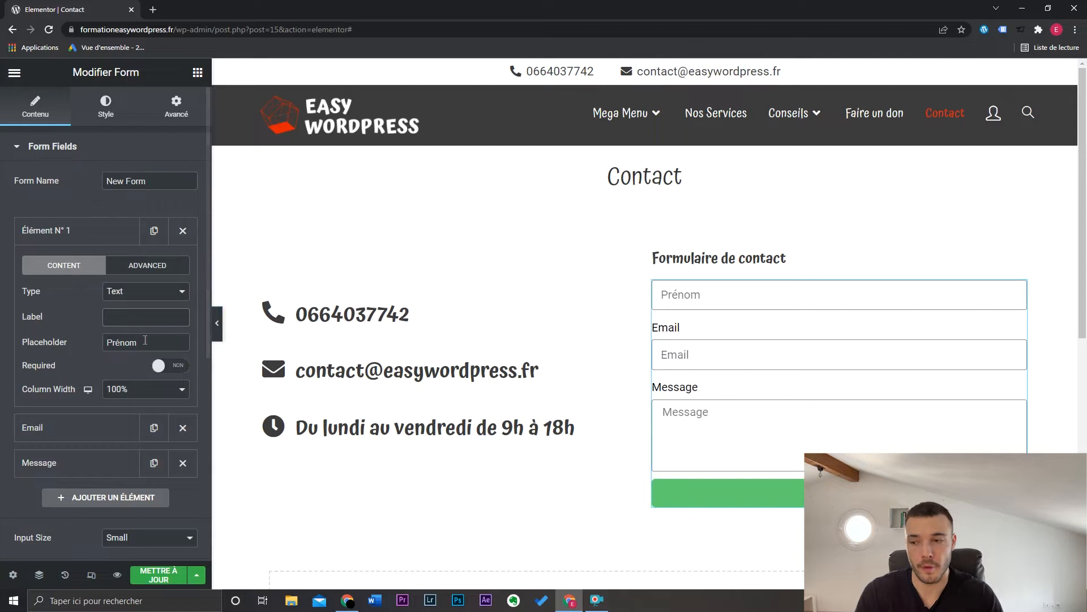
click(160, 342)
key(ctrl+a)
key(ctrl+c)
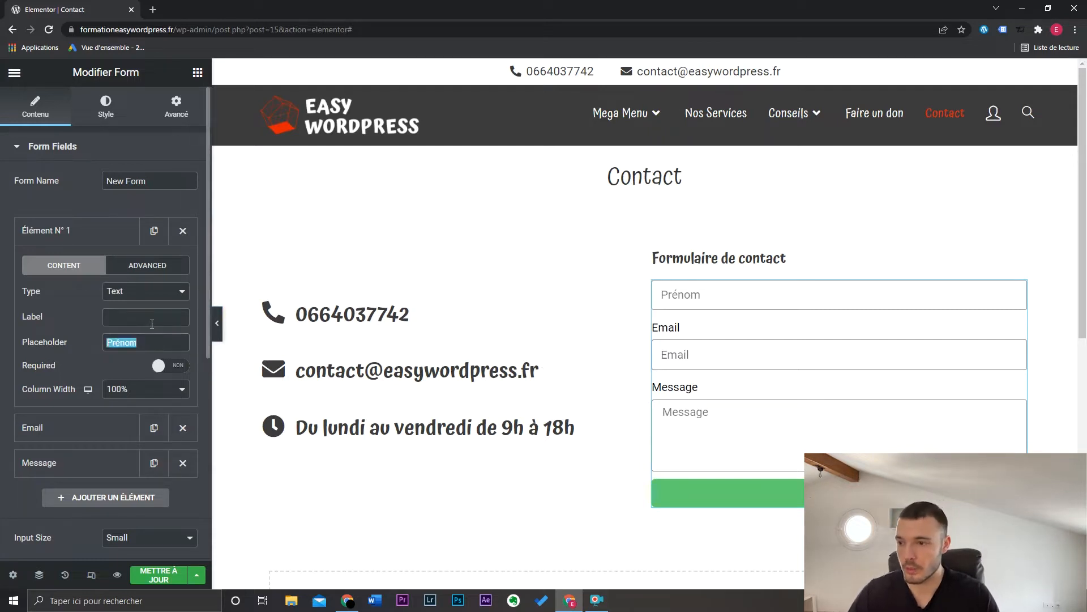
click(151, 323)
key(ctrl+v)
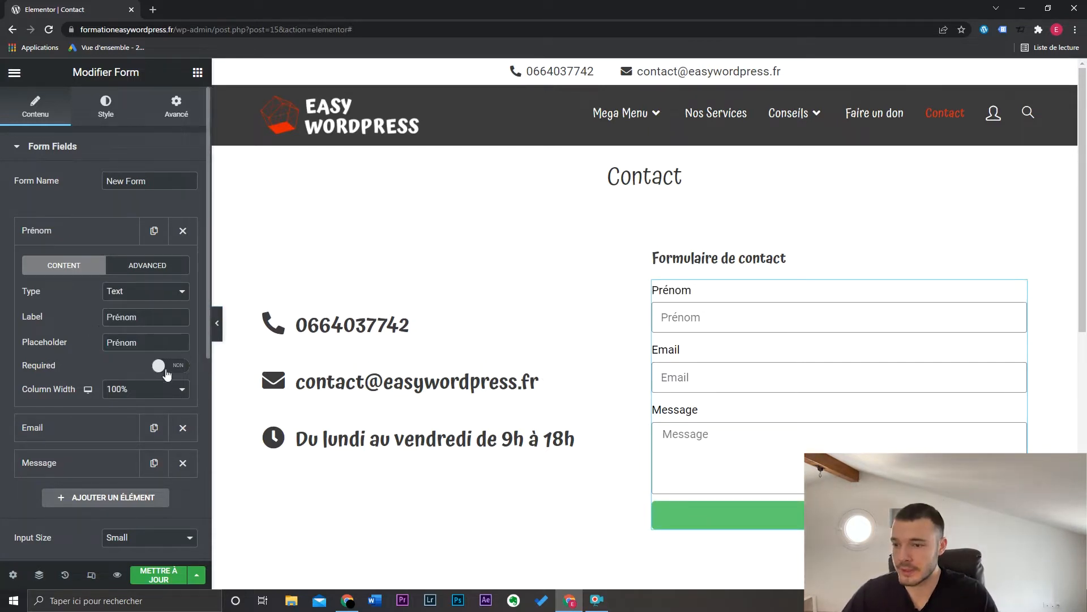
Make the Prénom field required and set its column width to 50%
click(178, 367)
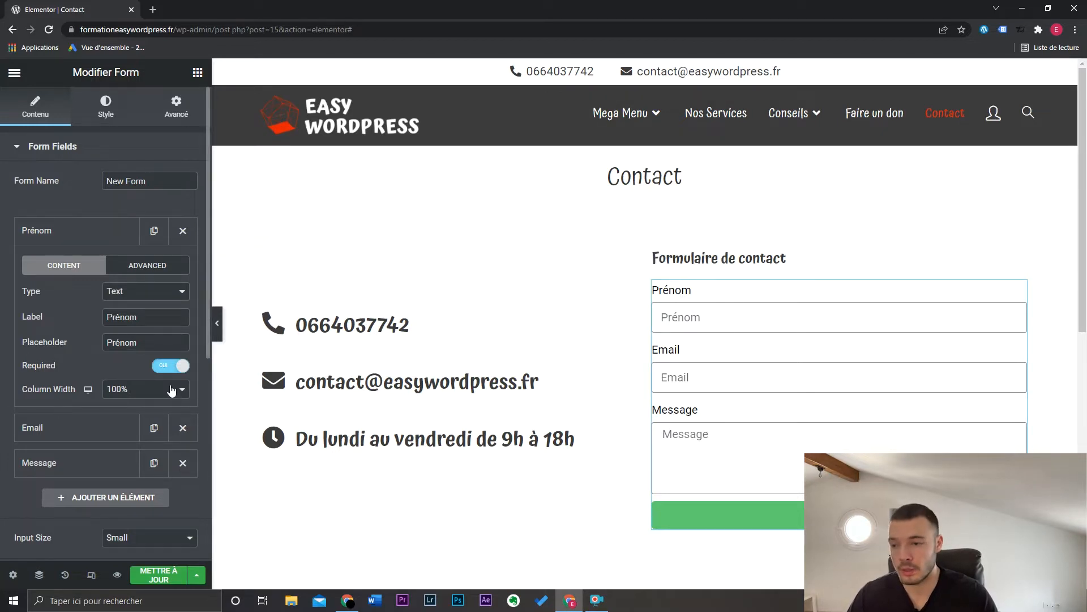
click(172, 392)
click(148, 457)
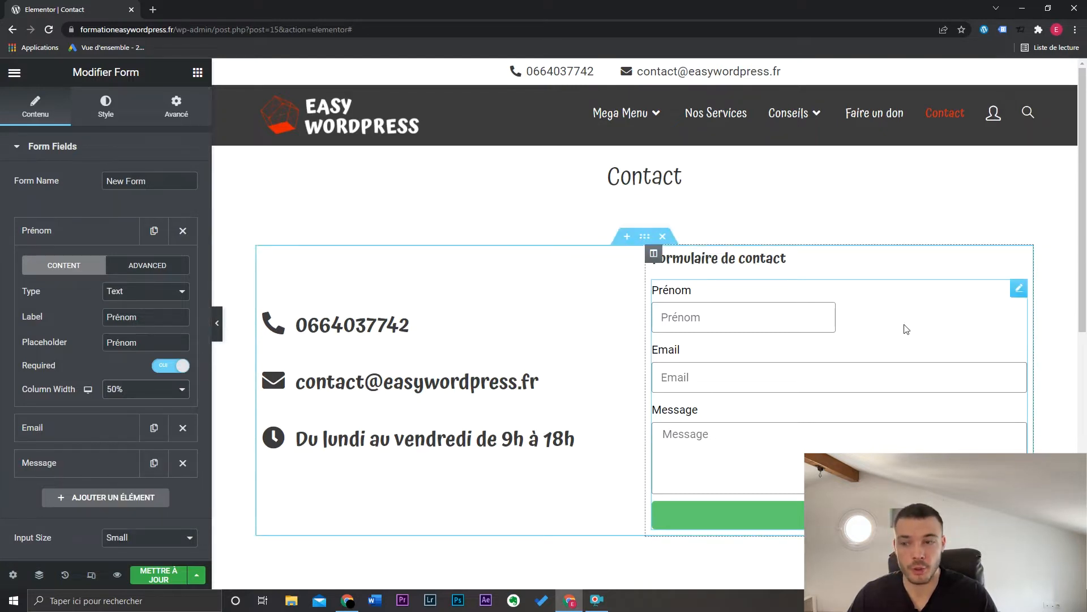
click(112, 234)
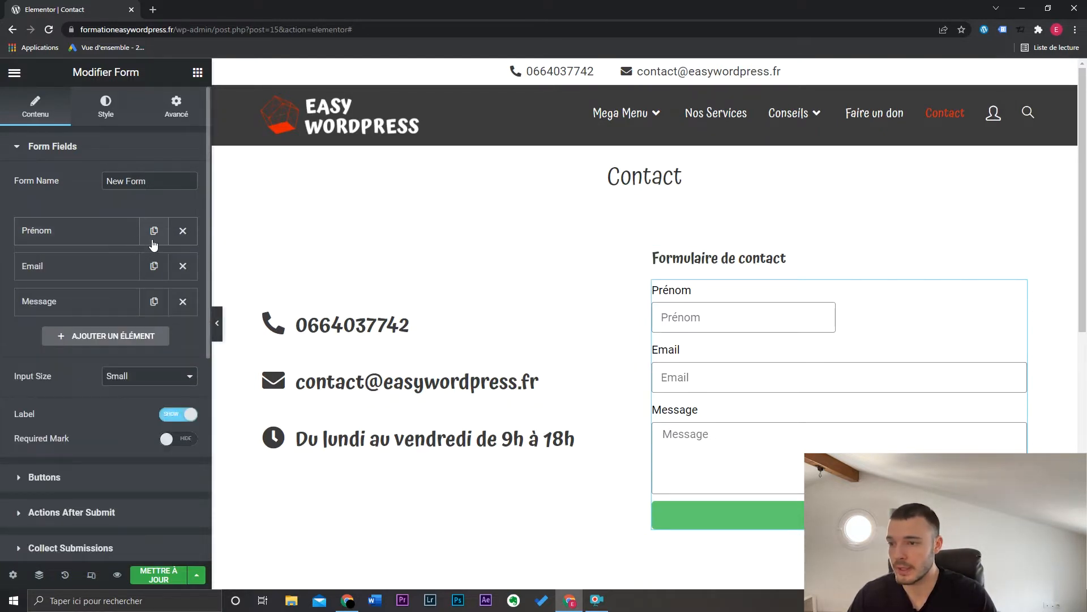
Duplicate the Prénom field and set the copy's label and placeholder to "Nom"
click(152, 235)
click(109, 270)
double_click(150, 350)
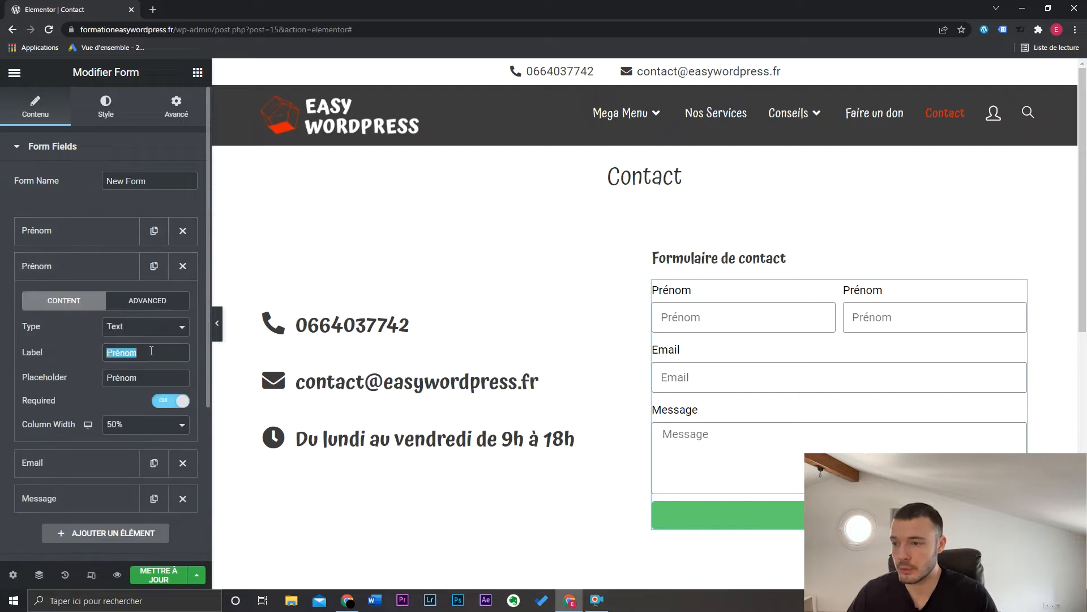
text(Nom)
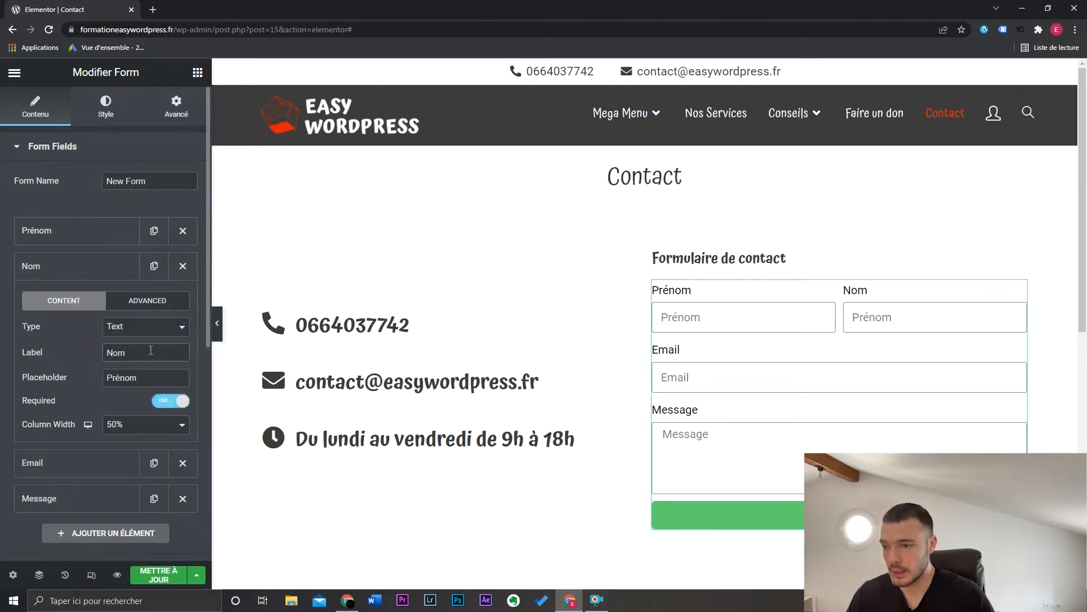
double_click(164, 378)
text(Nom)
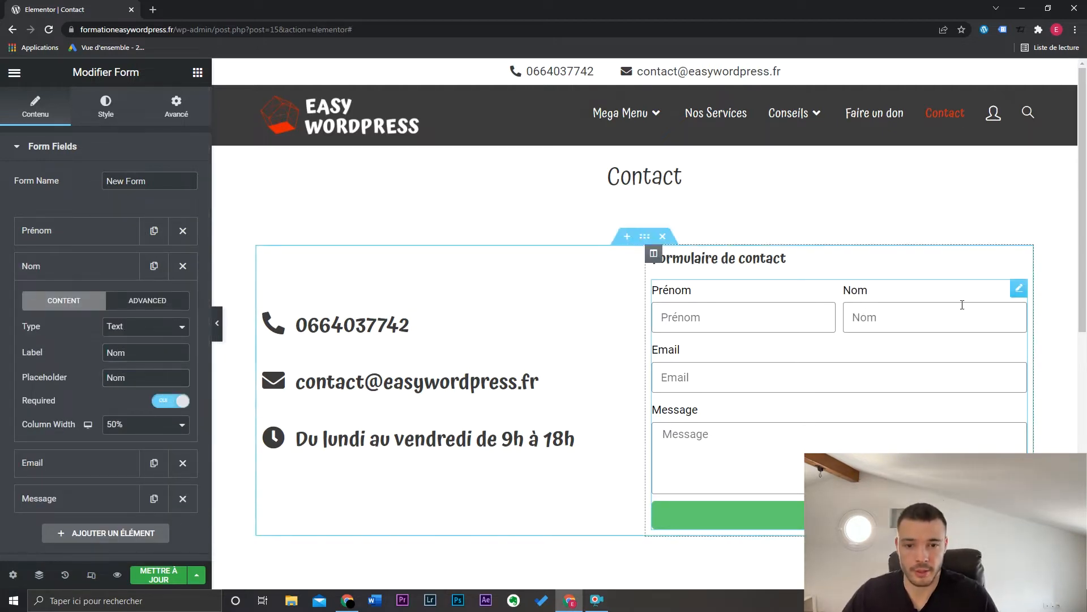
click(63, 266)
Review the settings of the existing Email and Message fields
click(63, 301)
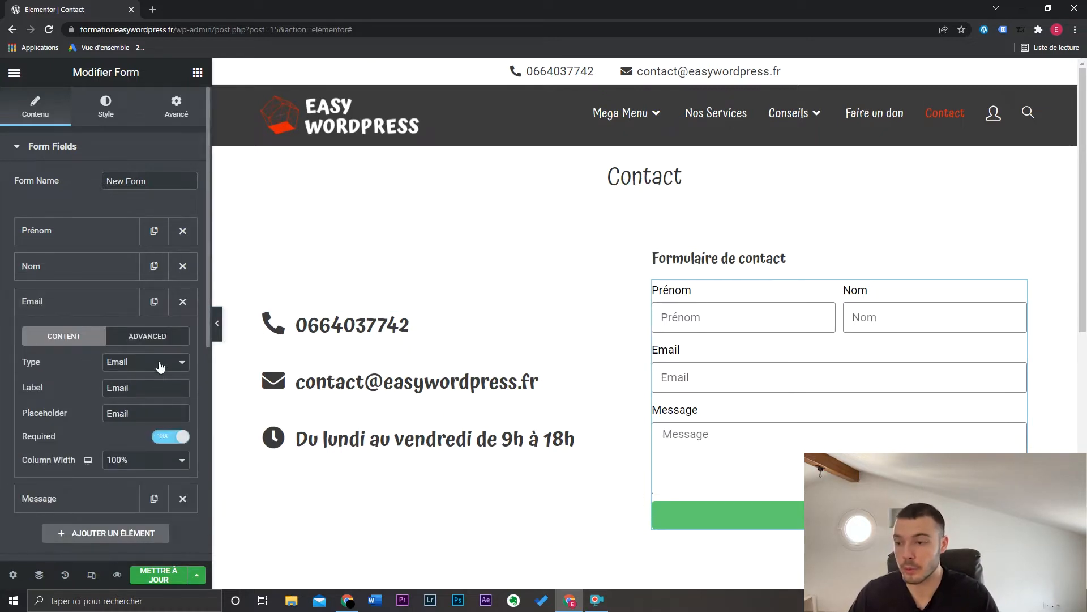
click(67, 499)
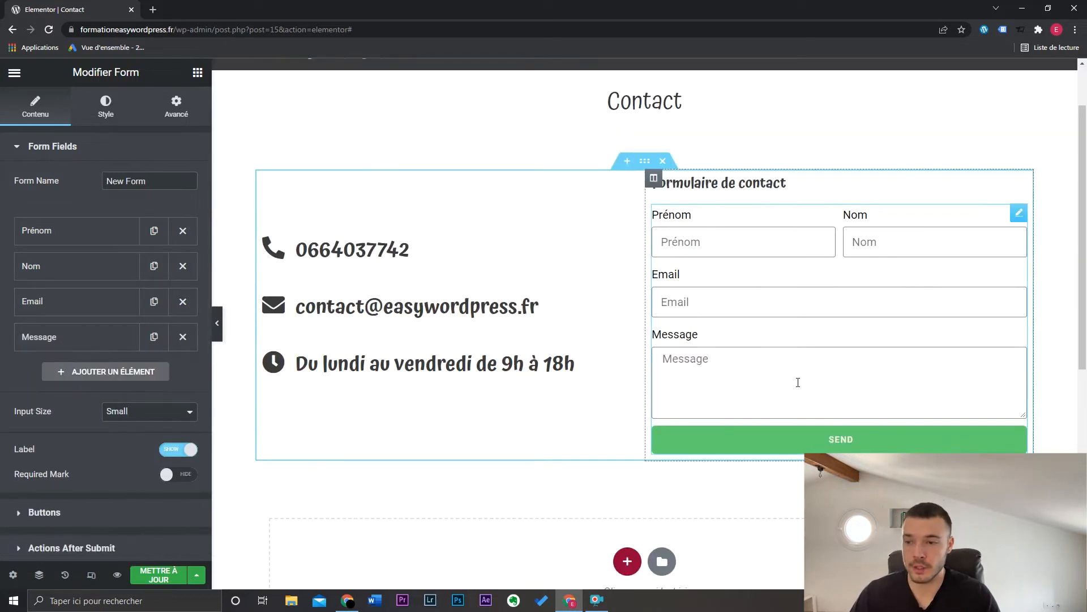
Add a new form field of type Radio with the choices "Option 1" and "Option 2" on separate lines
click(154, 375)
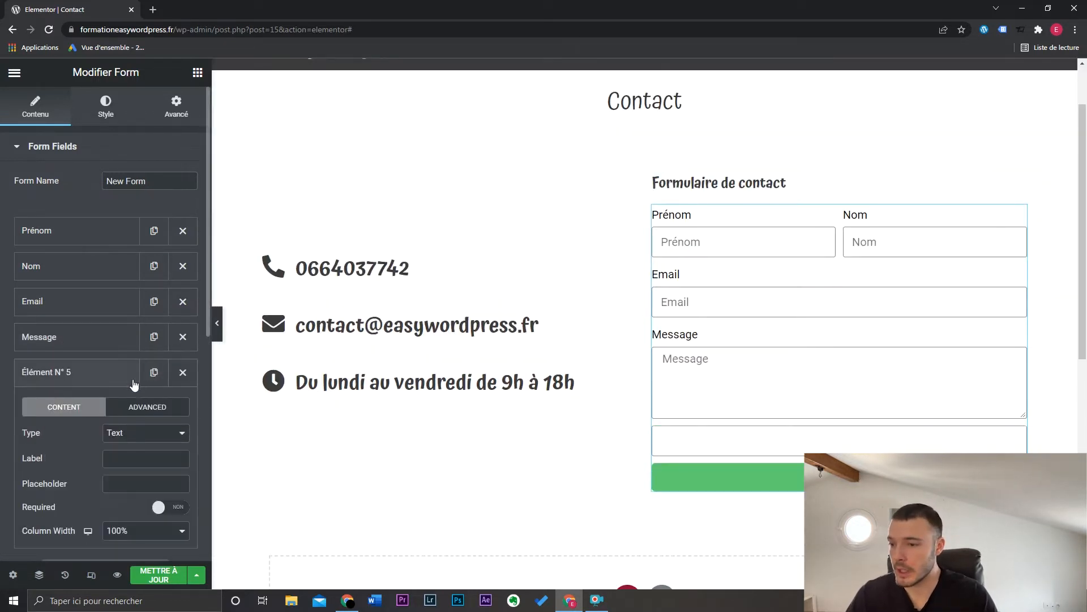
scroll(121, 383, down, 2)
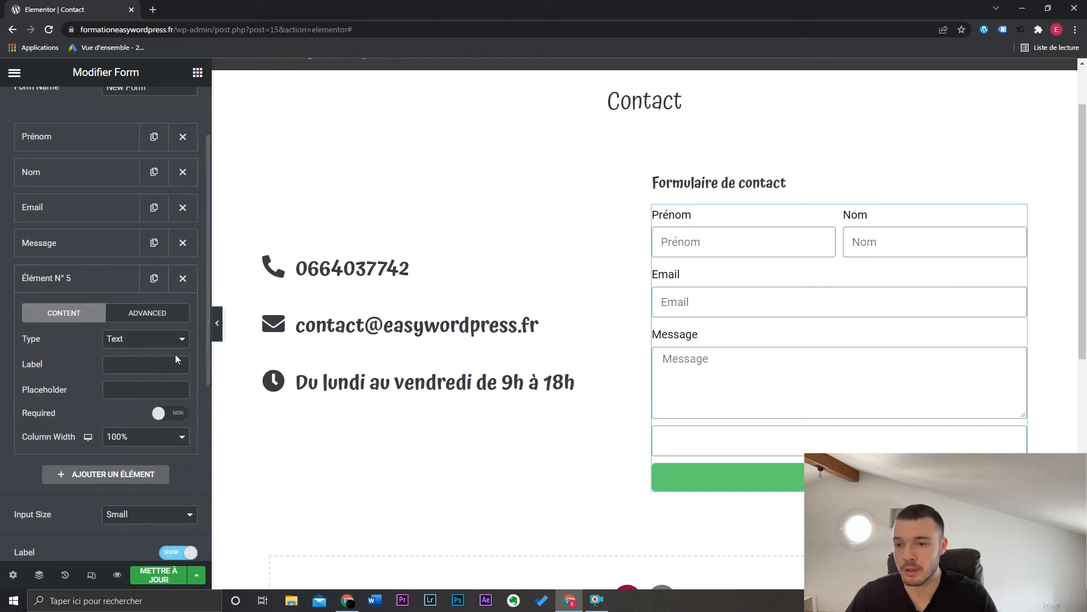
click(153, 342)
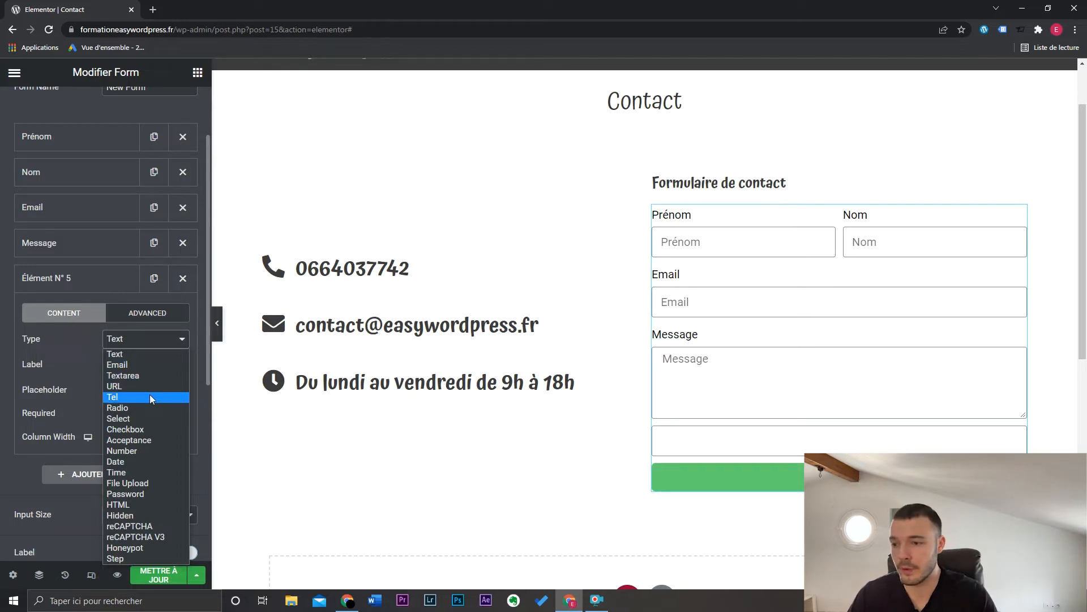
click(145, 408)
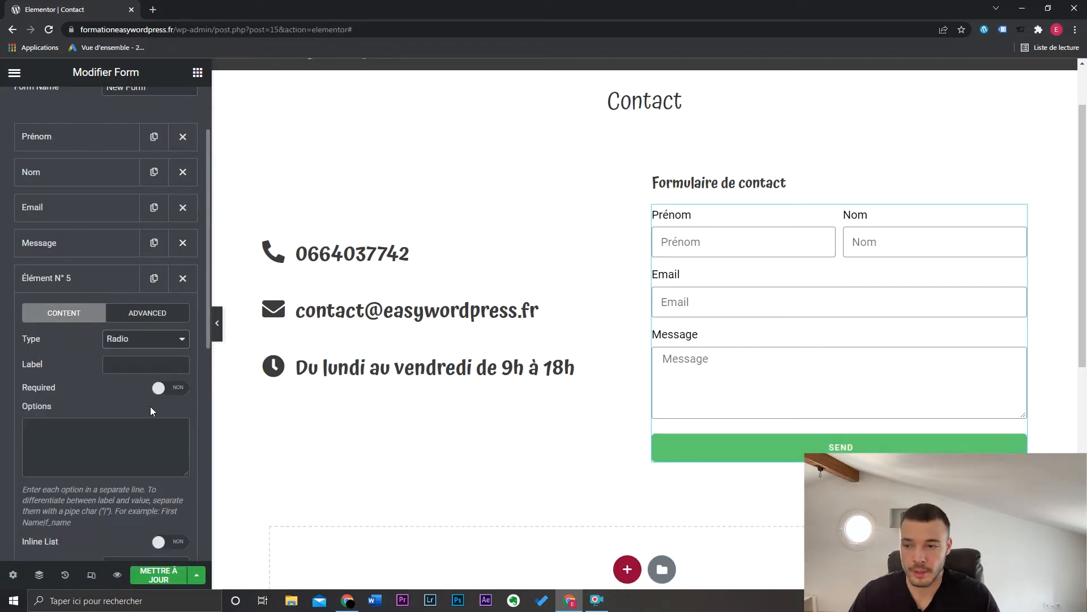
click(122, 435)
text(Option 1)
key(Return)
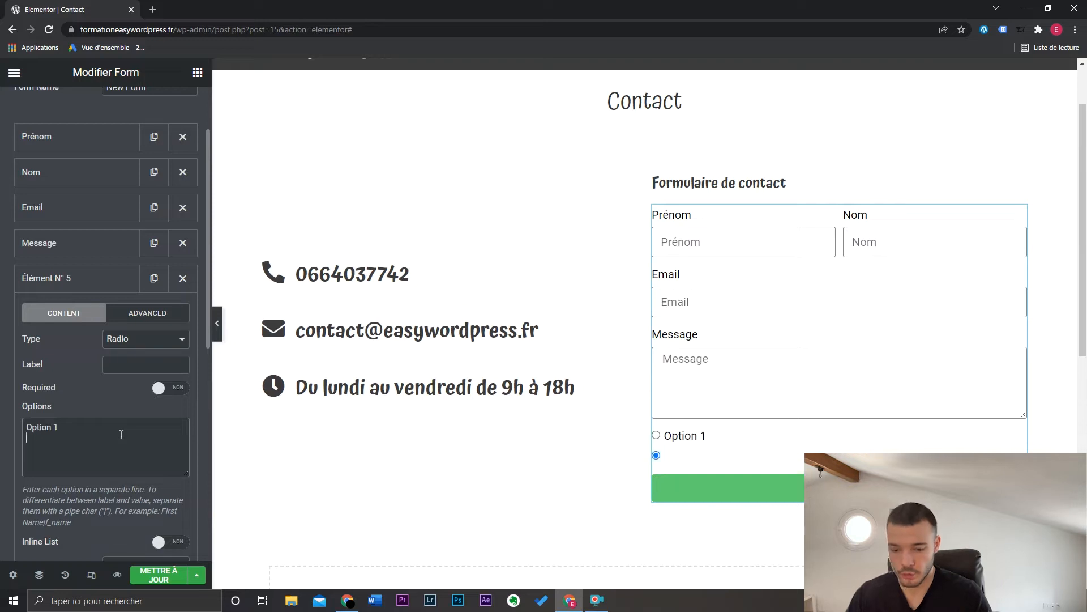
text(Option 2)
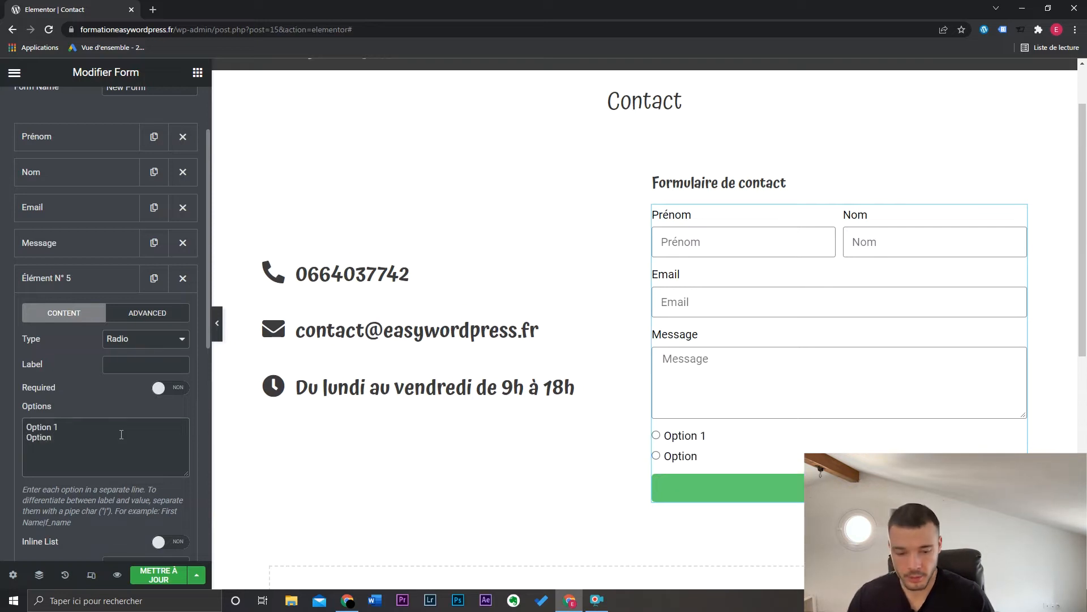
Test the radio field in the page preview by switching between Option 1 and Option 2
click(656, 435)
click(656, 456)
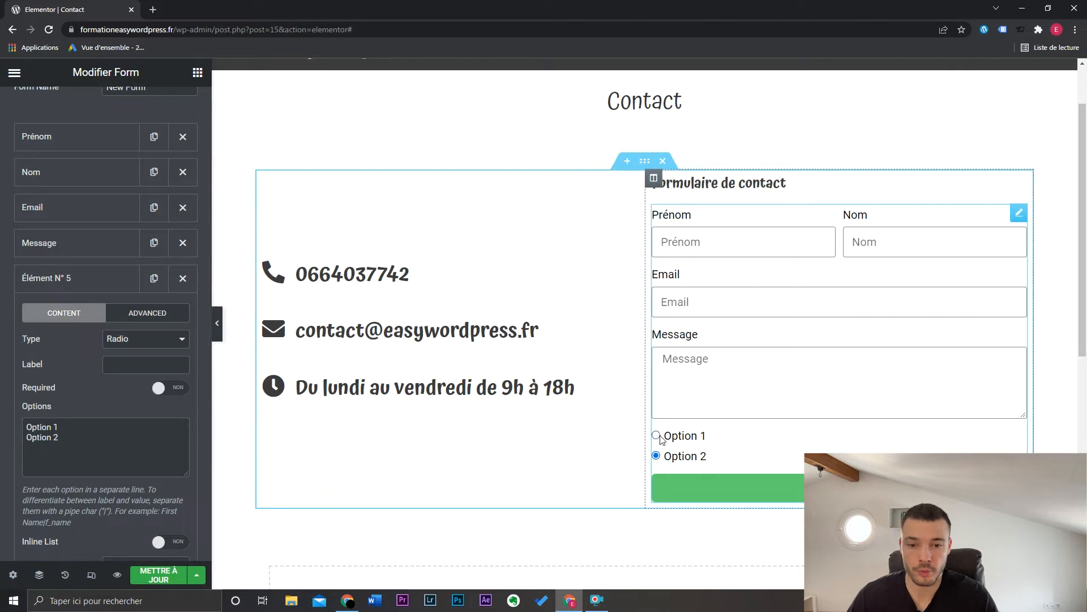
click(656, 435)
Change the new field's type to Select and test its dropdown in the preview by choosing Option 2
click(134, 343)
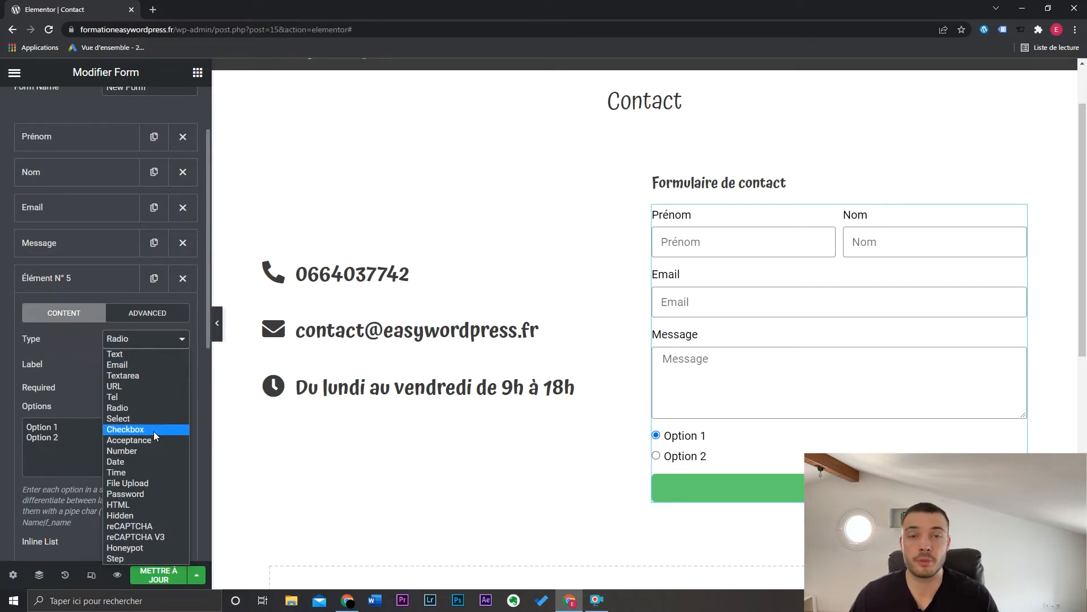
click(128, 419)
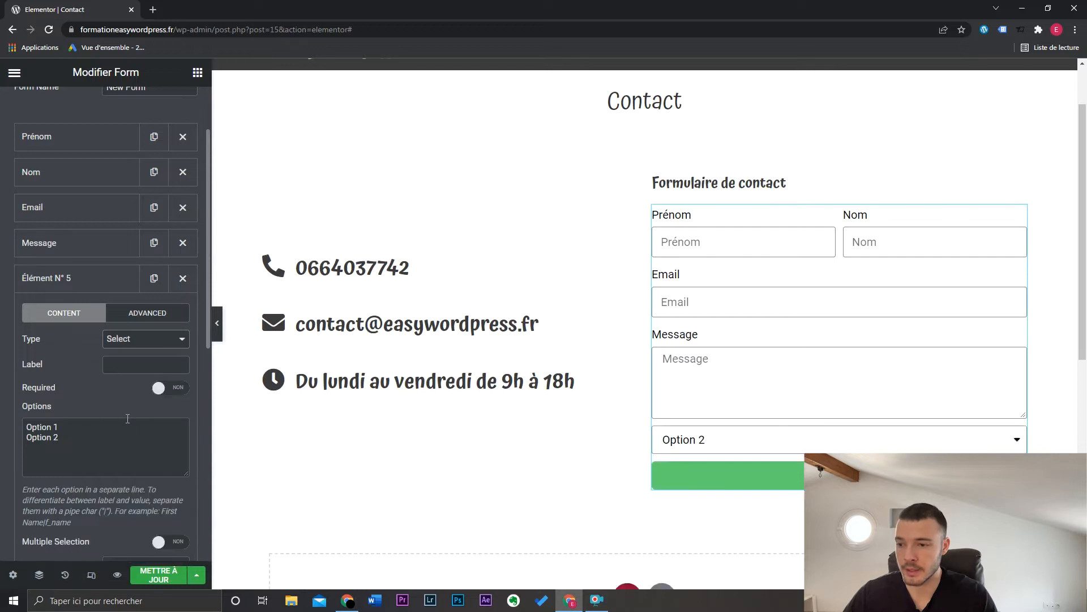
click(703, 442)
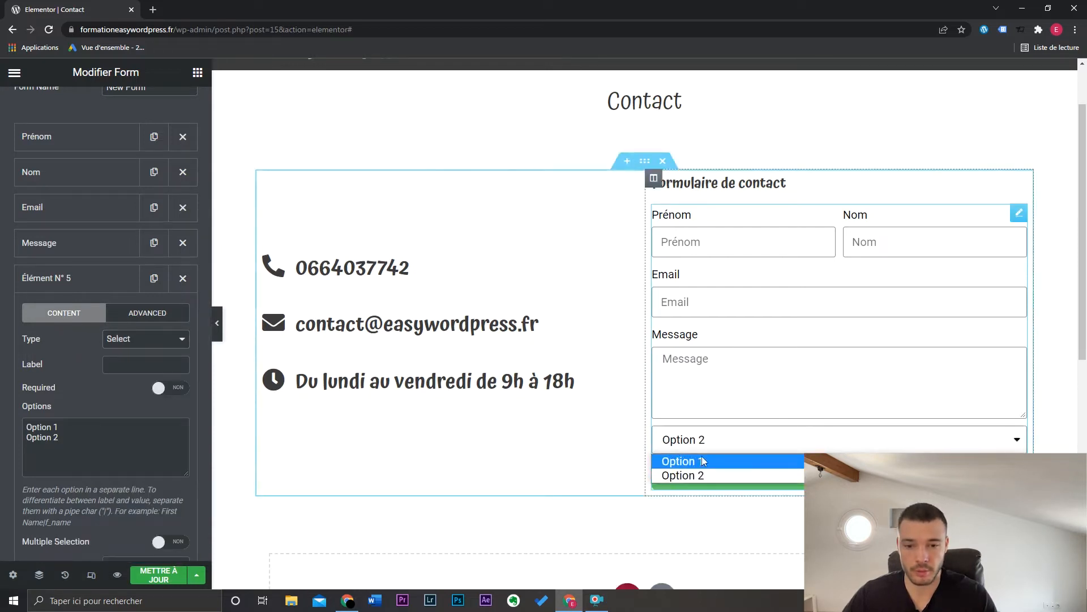
click(703, 476)
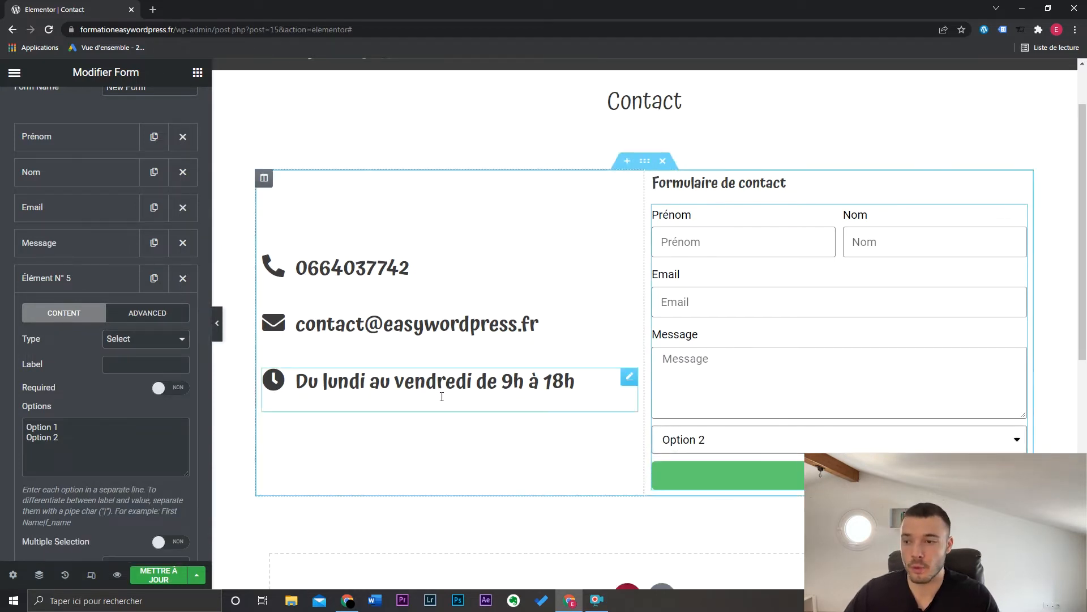
Move the new select field above the Message field and label it "Quel est votre besoin ?"
click(98, 282)
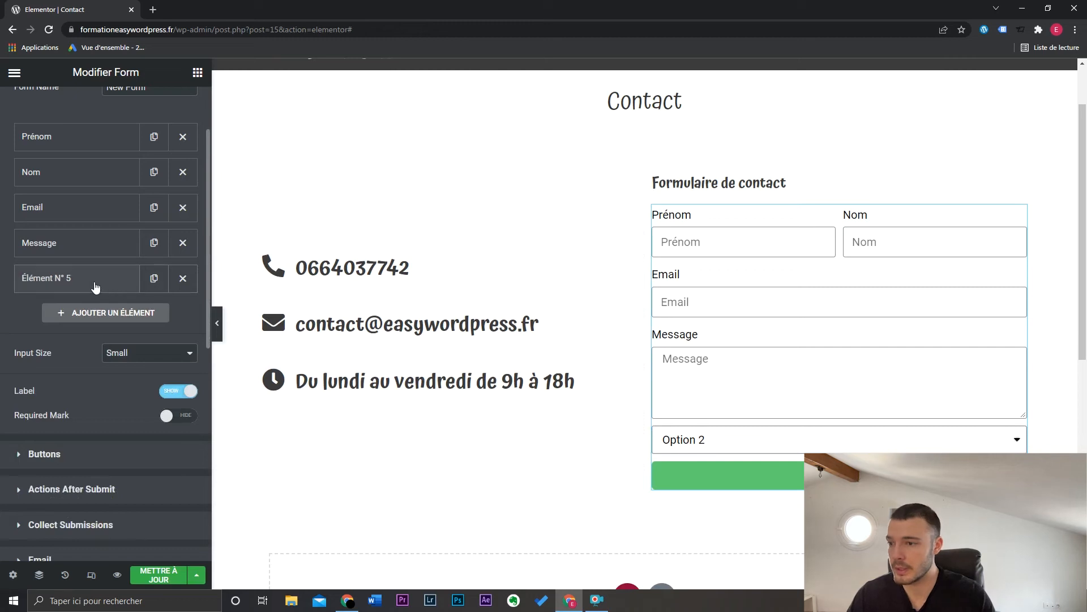
drag(97, 277, 98, 241)
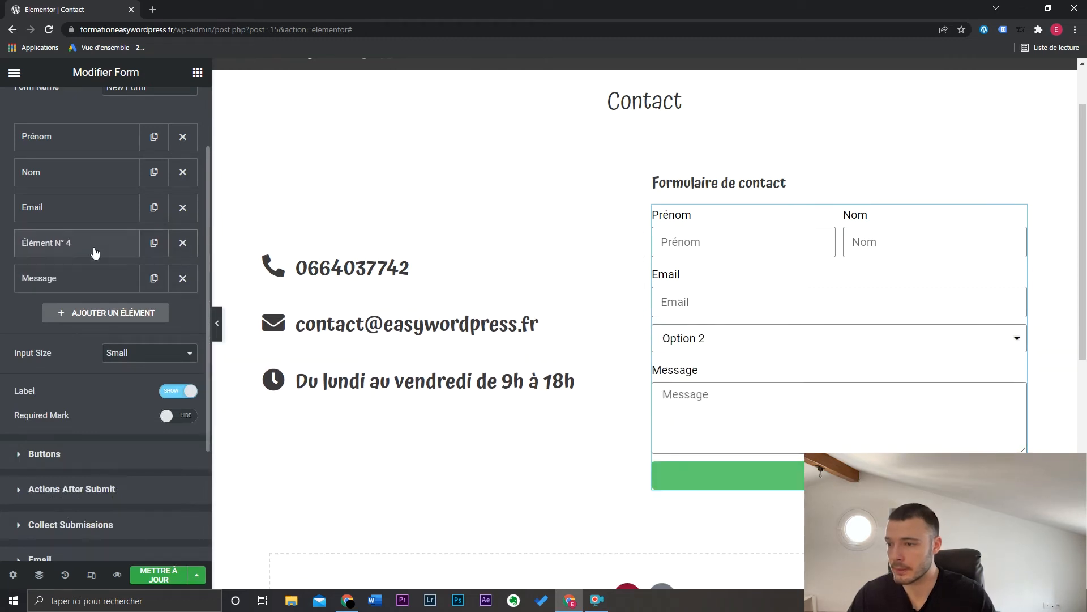
click(95, 252)
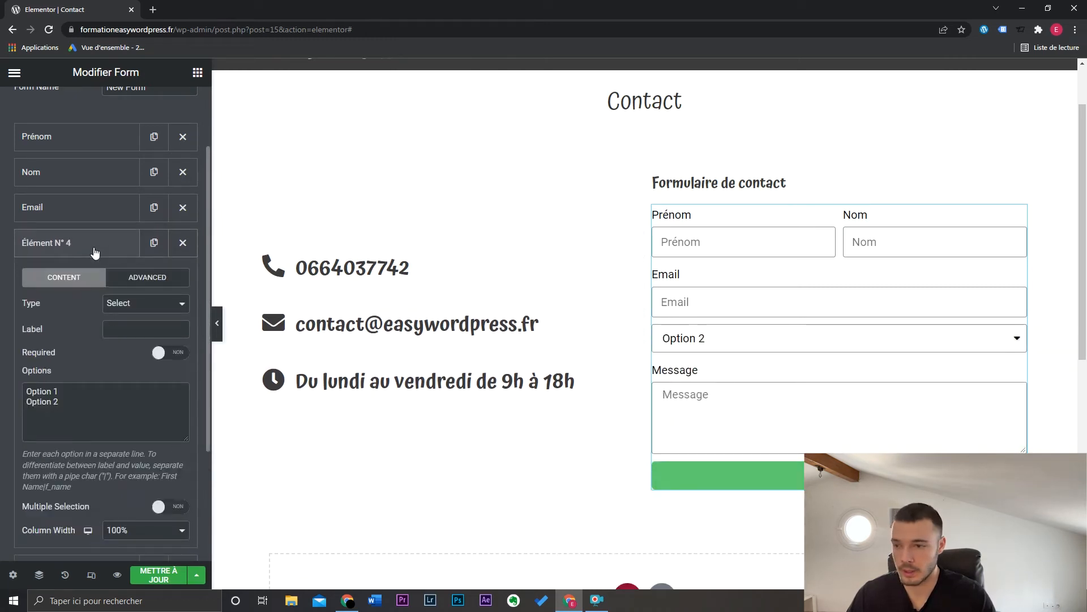
click(139, 325)
text(Quel est votre besoin ?)
Replace the select field's options with "Service 1" and "Service 2", and check the dropdown in the preview
drag(61, 403, 7, 390)
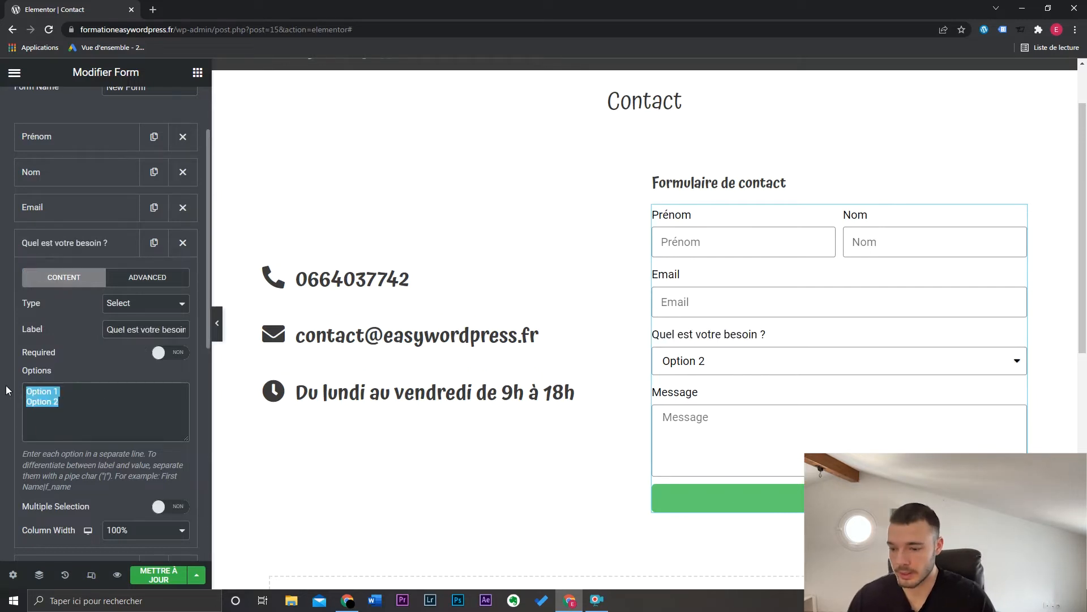
text(Service 1)
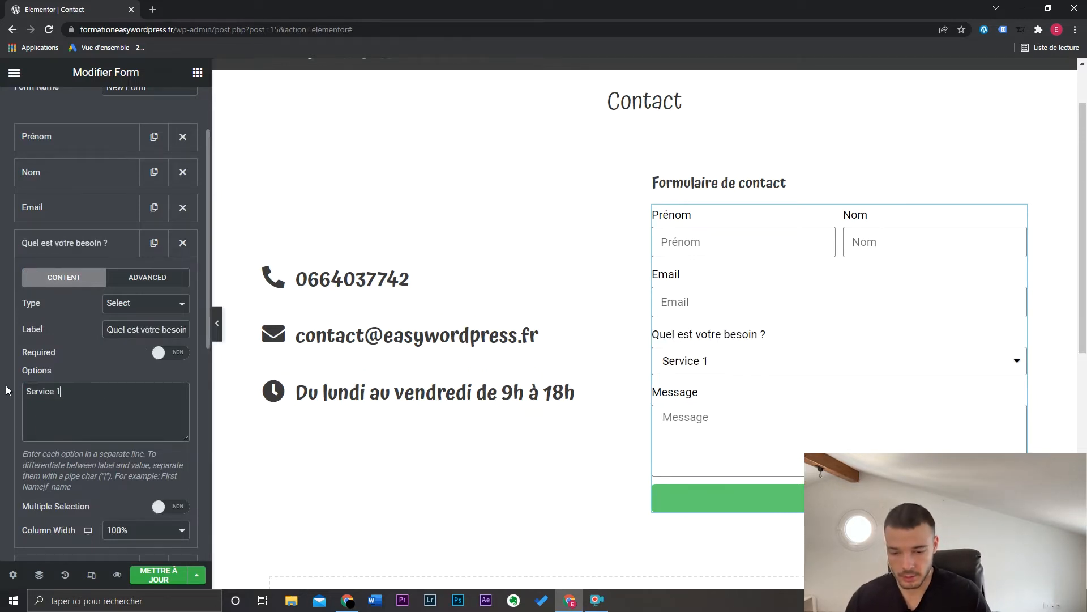
key(Return)
text(Service 2)
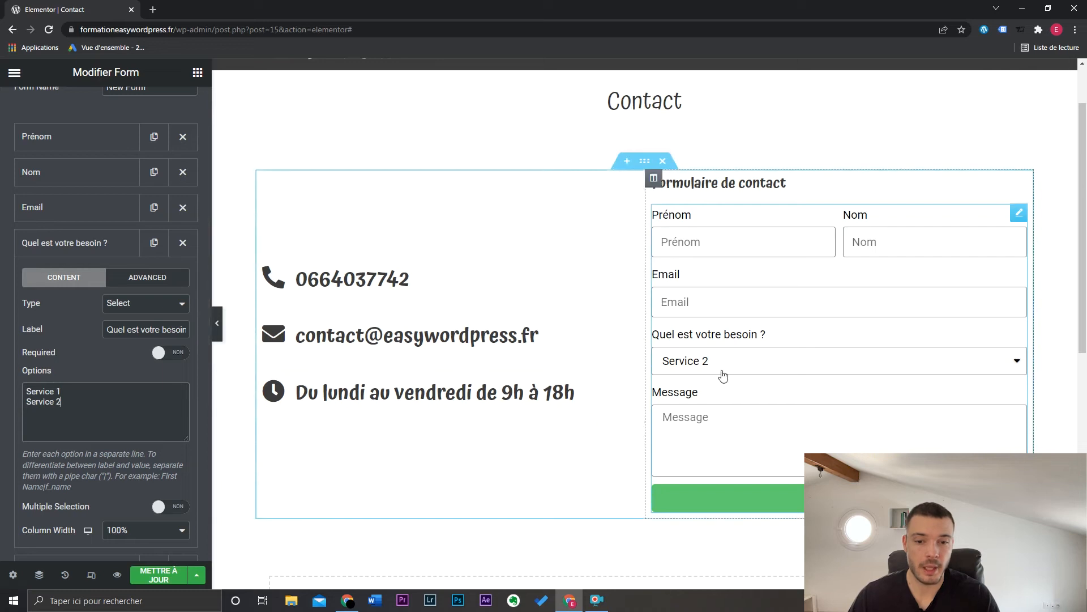
click(723, 373)
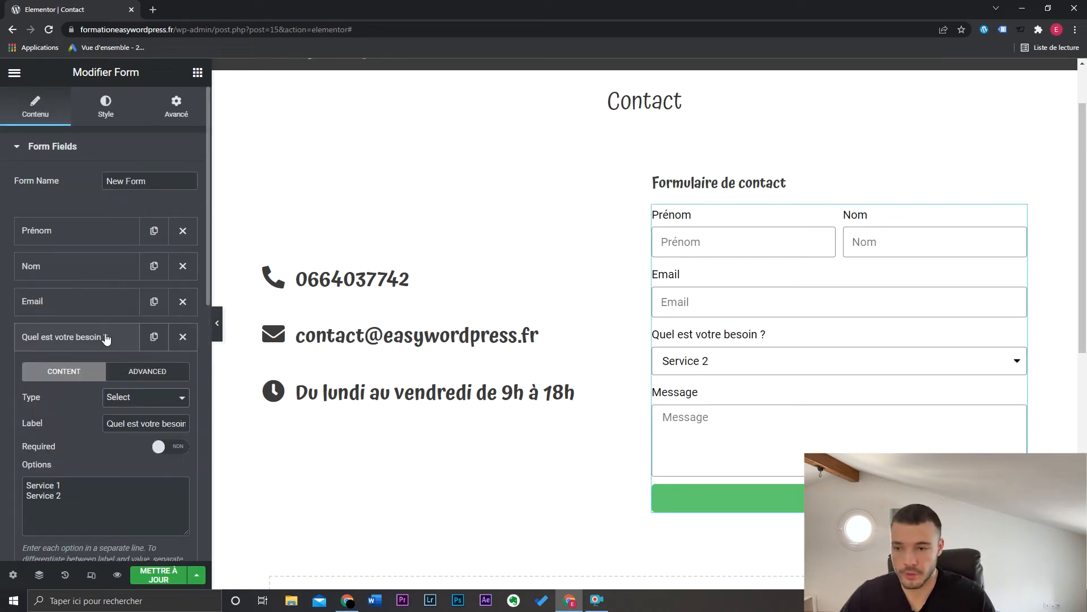
click(105, 339)
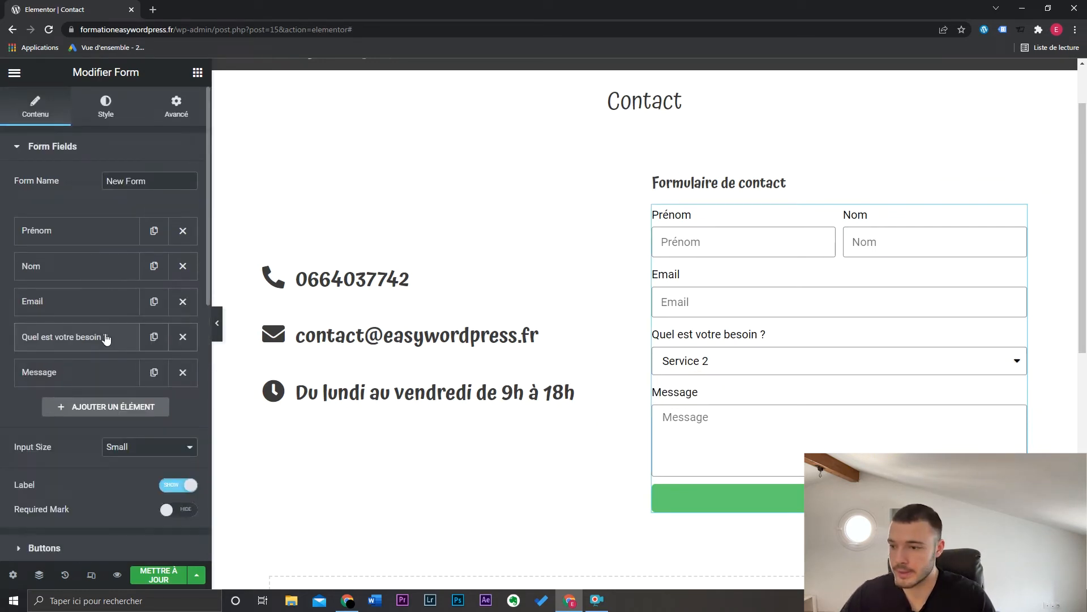
Add a new form field below Message and set its type to Acceptance
click(114, 406)
scroll(119, 407, down, 3)
click(151, 281)
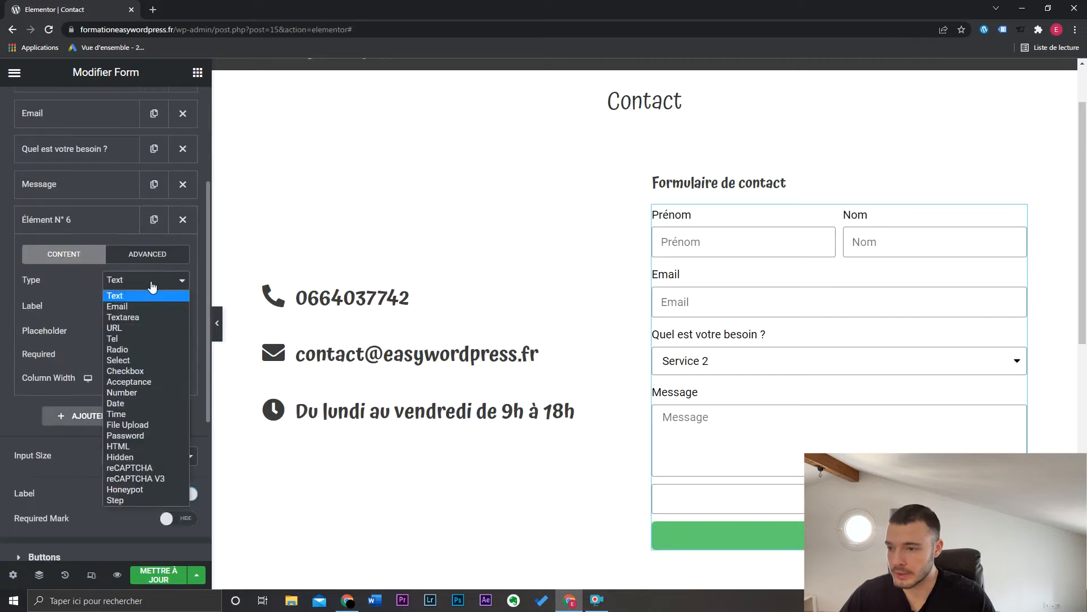
click(154, 382)
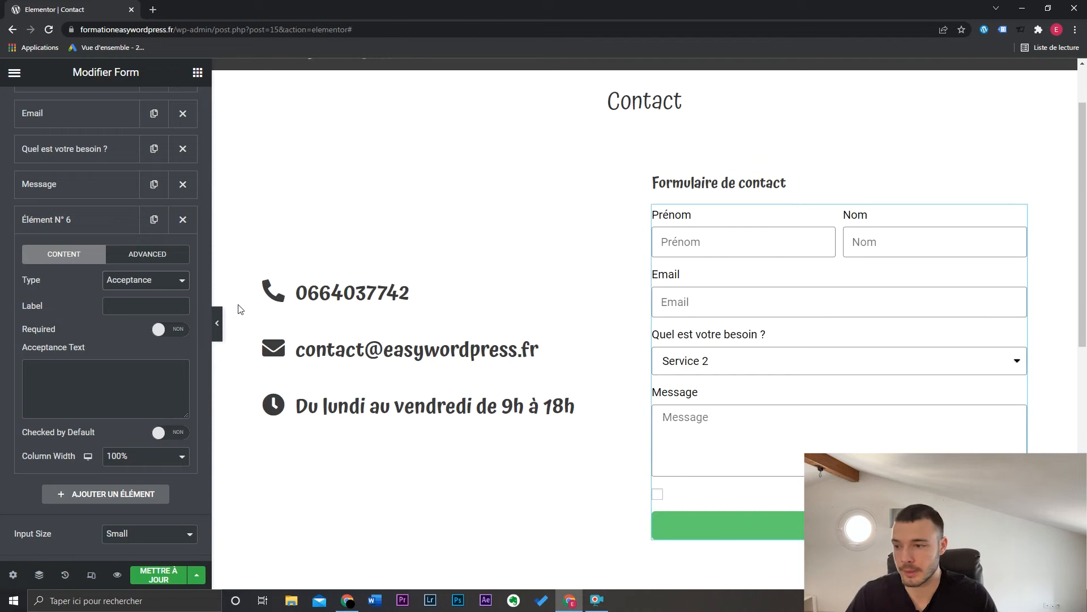
Change the new field's type to File Upload and look through the available maximum file sizes without choosing one
click(145, 280)
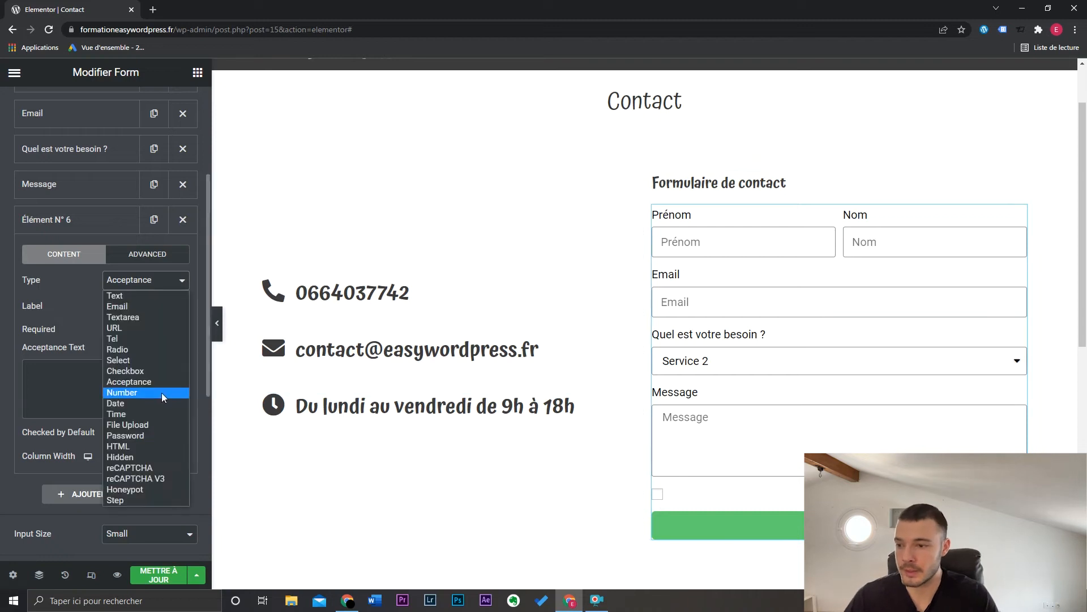
click(155, 425)
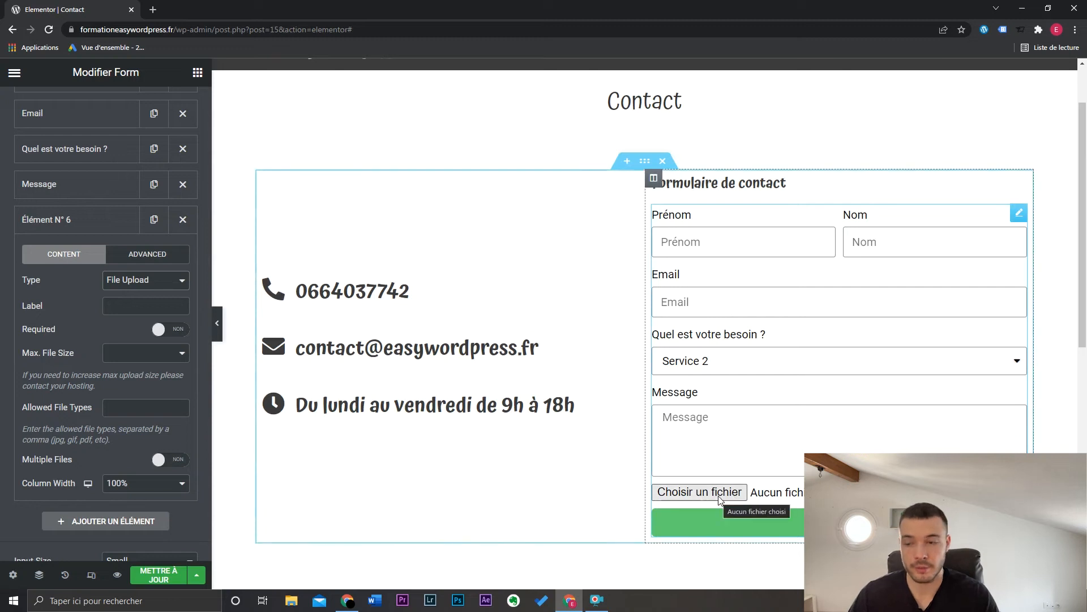
click(145, 353)
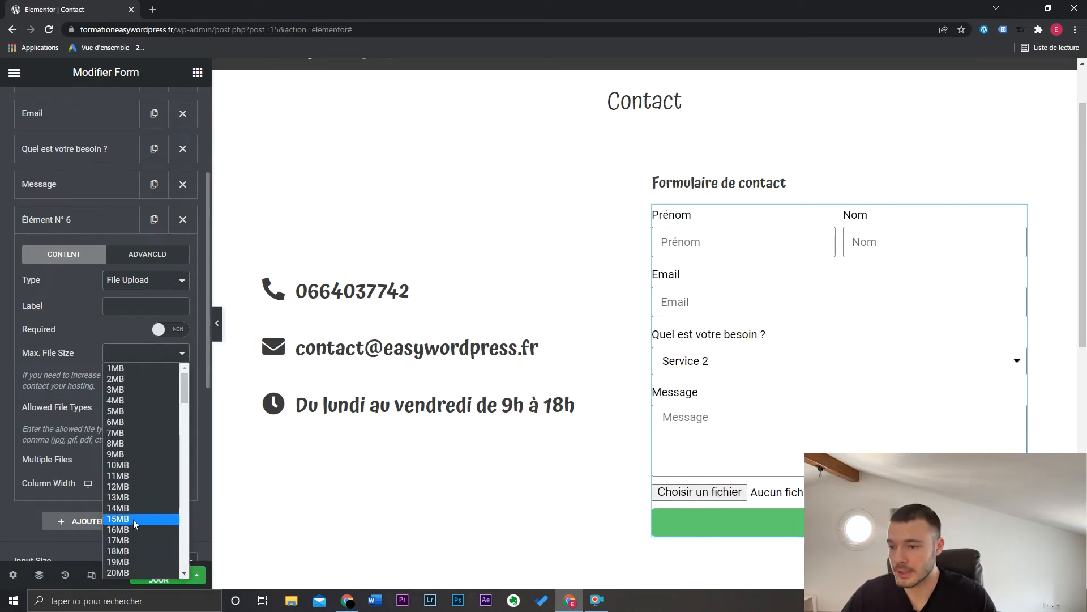
click(141, 361)
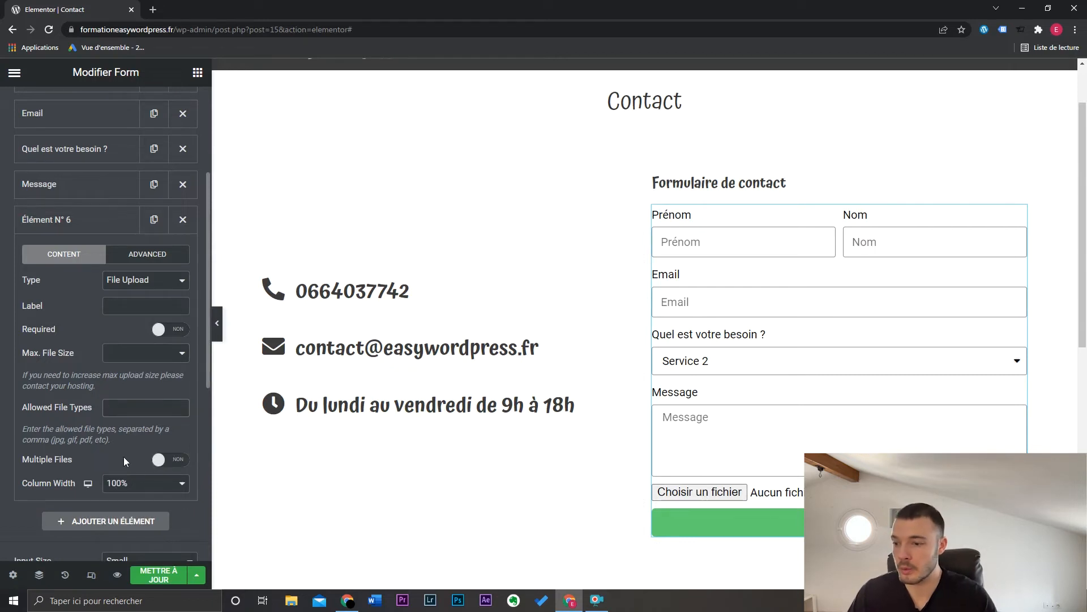
Try "pdf" as the upload field's allowed file type, clear it again, and allow multiple files
text(pdf)
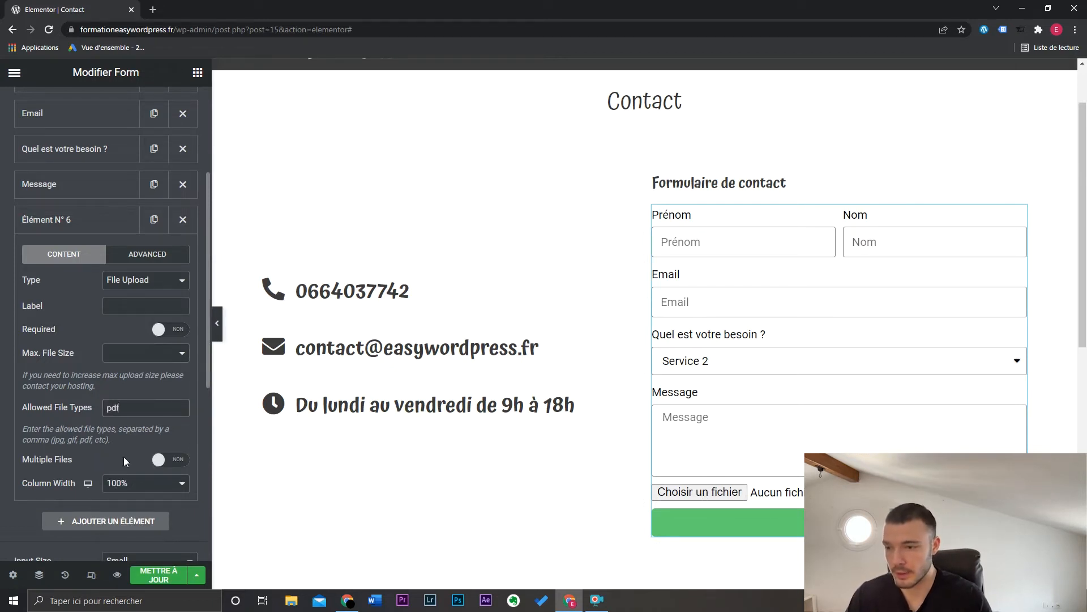
key(BackSpace)
key(BackSpace)
key(BackSpace)
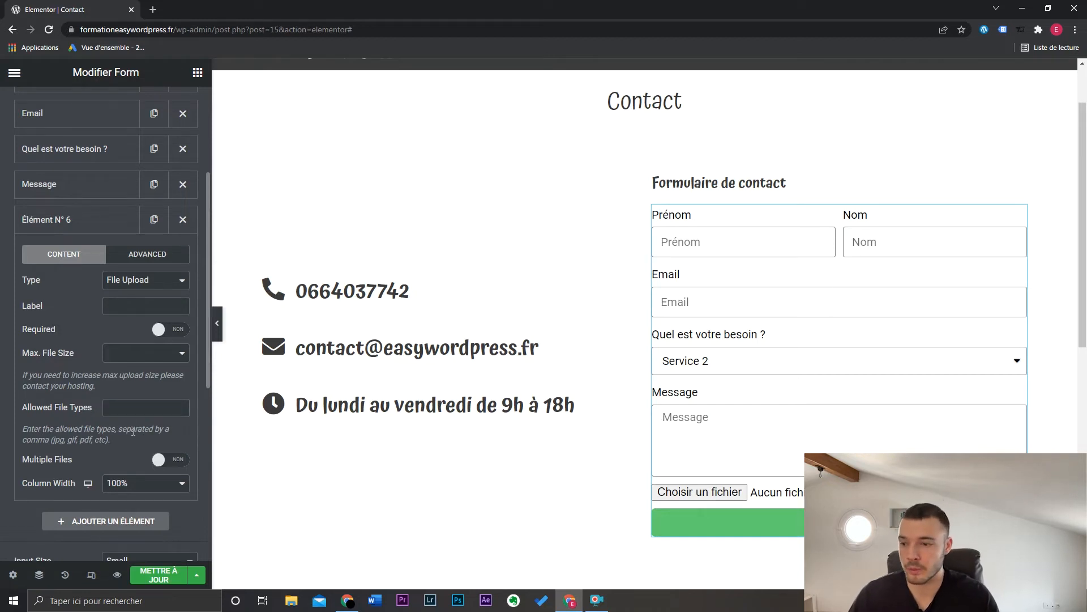
click(173, 459)
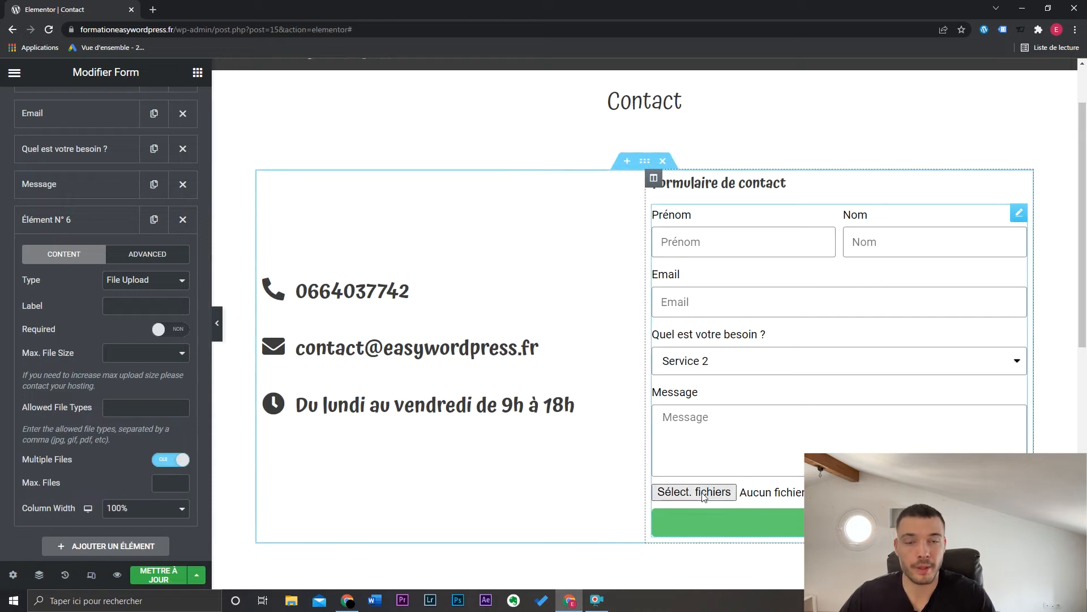
Try adding another form field after the file upload field with the type reCAPTCHA
click(105, 546)
click(145, 315)
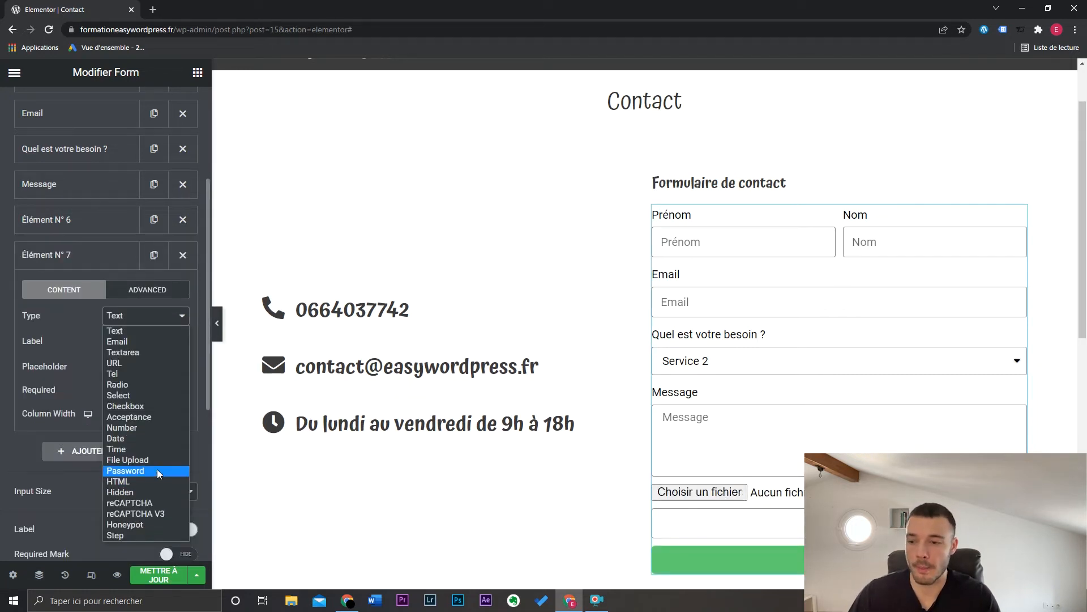
click(169, 500)
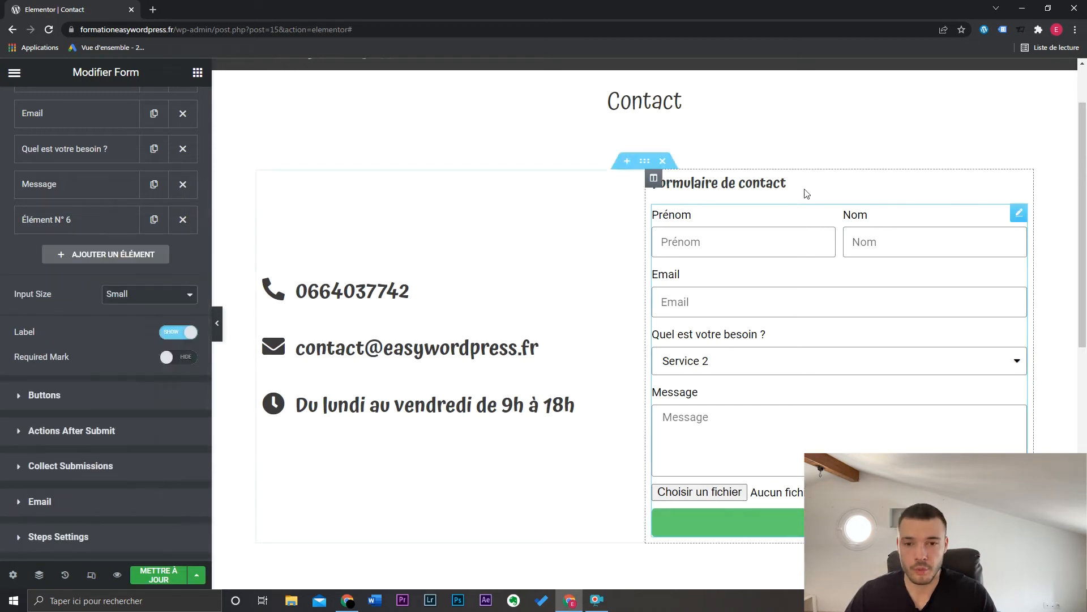
Set the form's submit button text to "Envoyer mon message"
scroll(25, 451, down, 2)
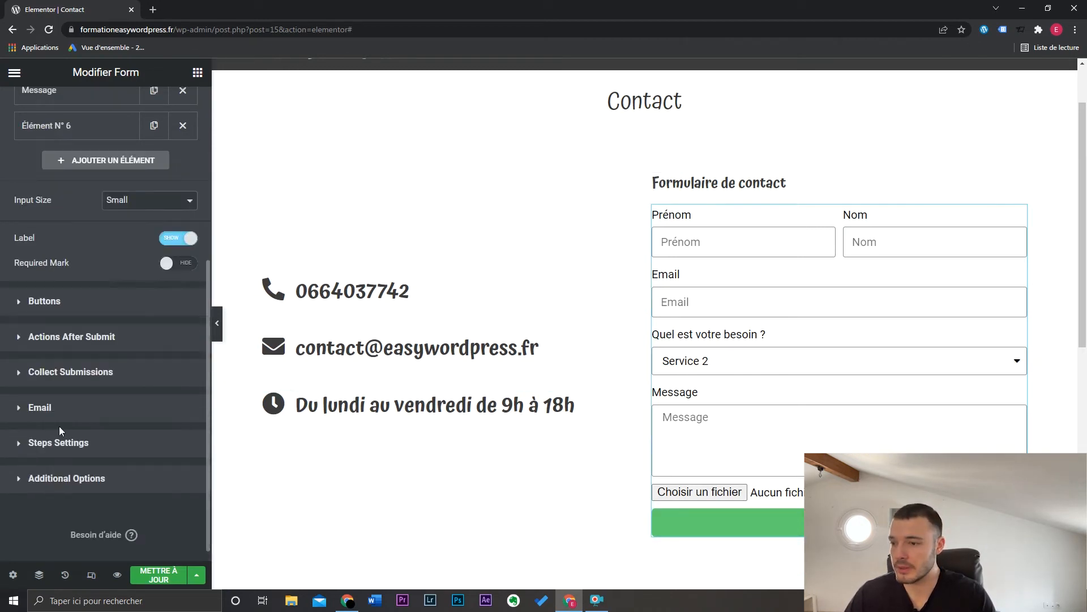
click(89, 303)
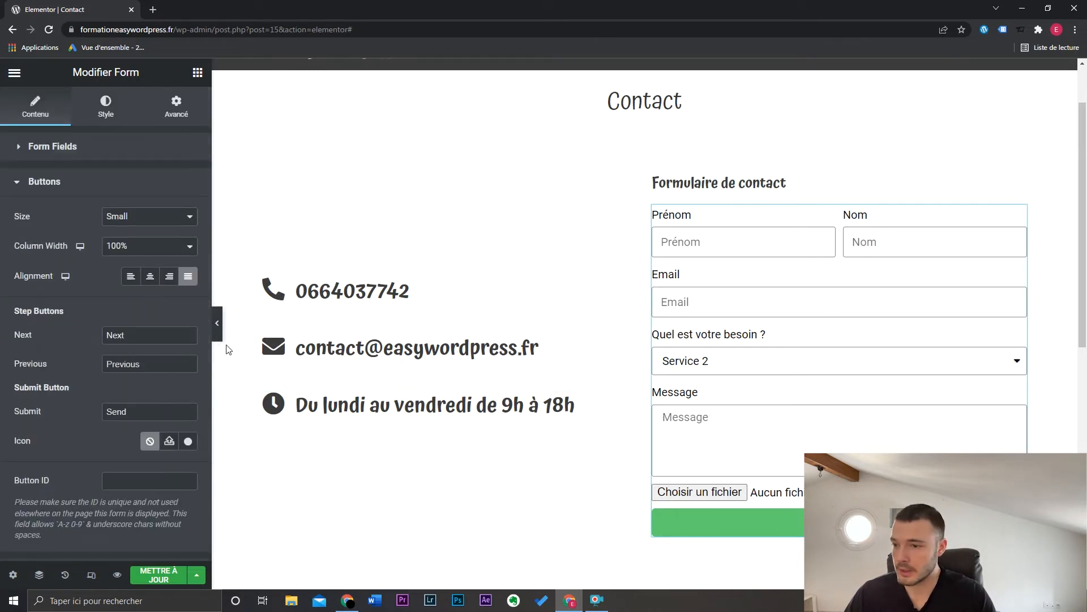
double_click(147, 407)
text(En)
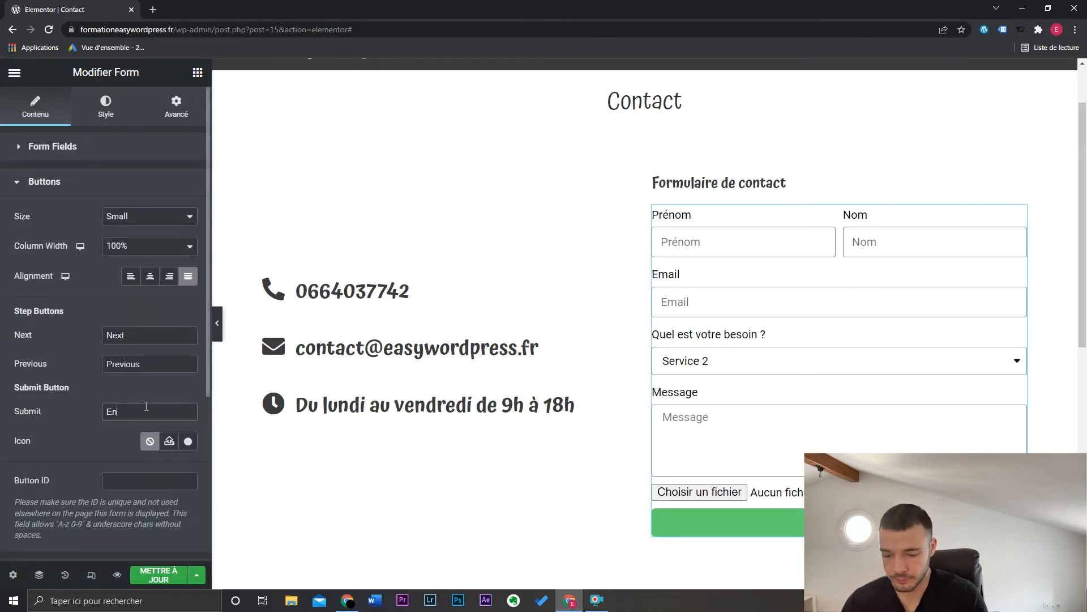
text(voyer mon message)
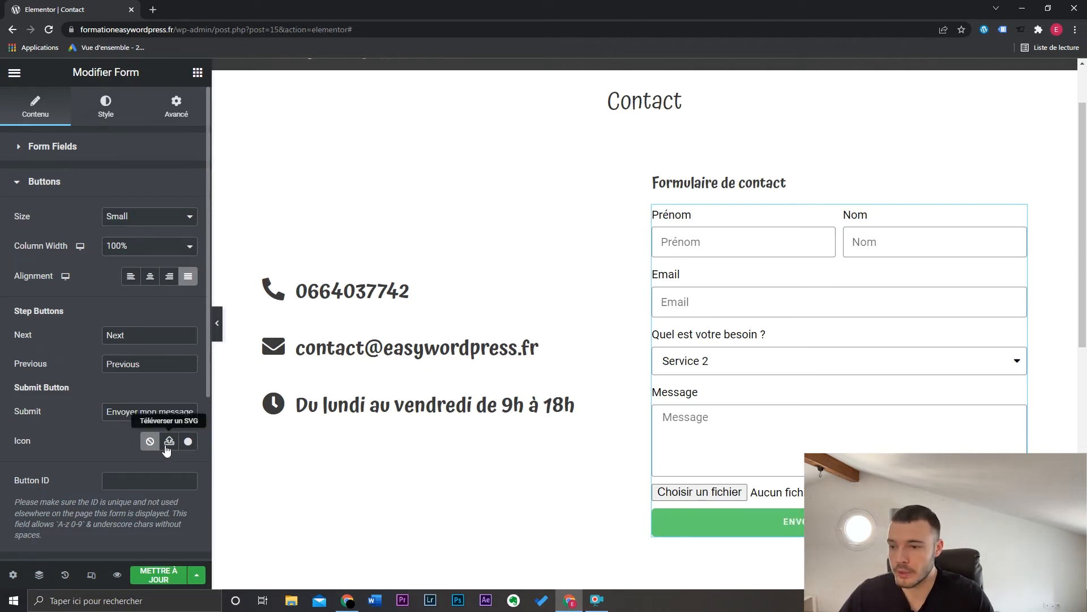
Examine the actions that can be run after the form is submitted, without adding one
scroll(149, 445, down, 3)
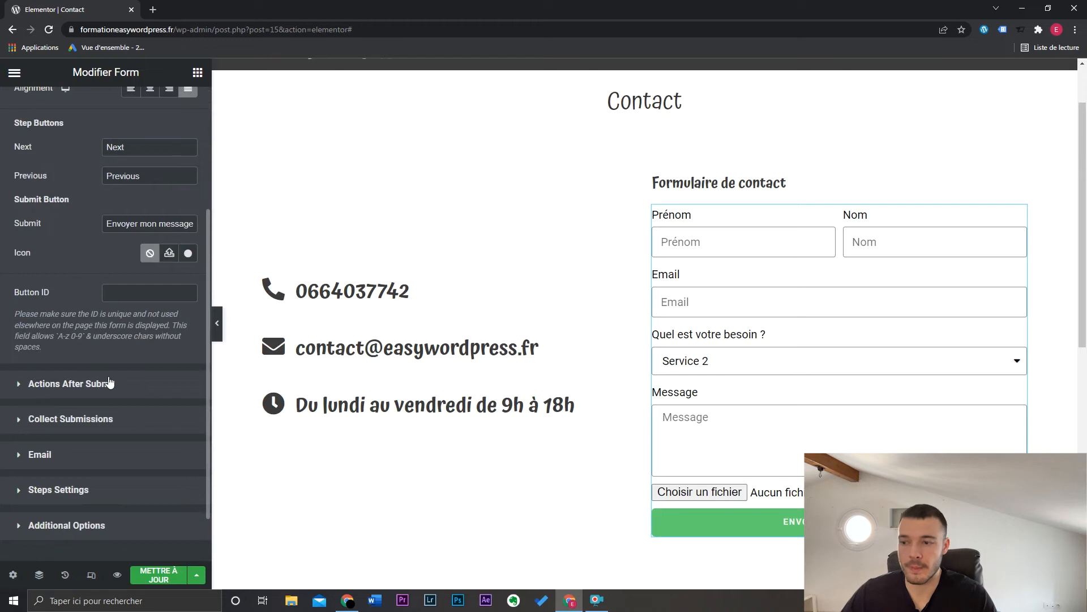
click(88, 387)
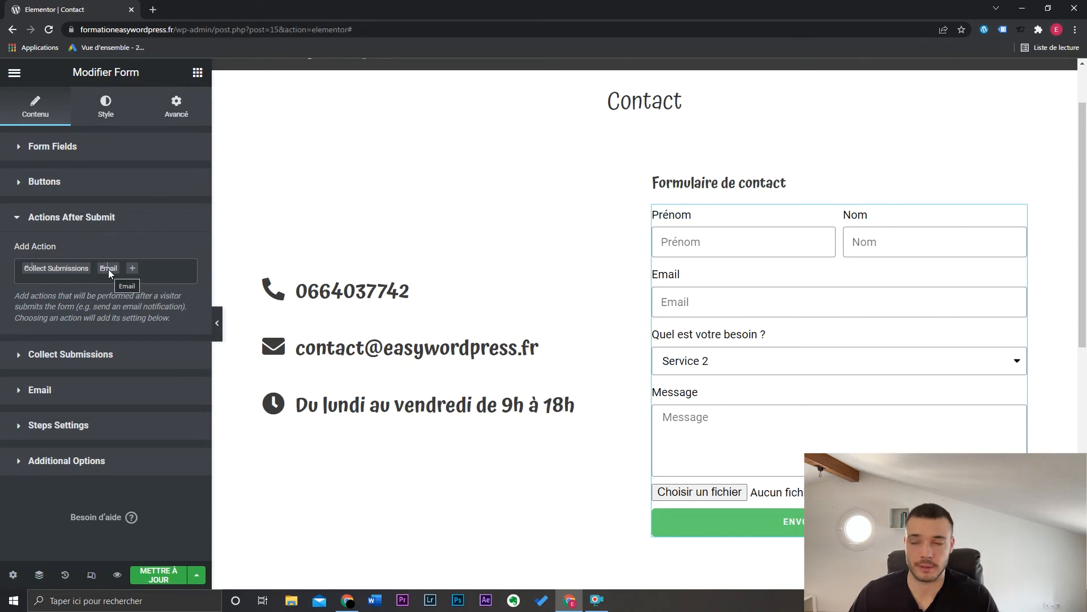
click(151, 272)
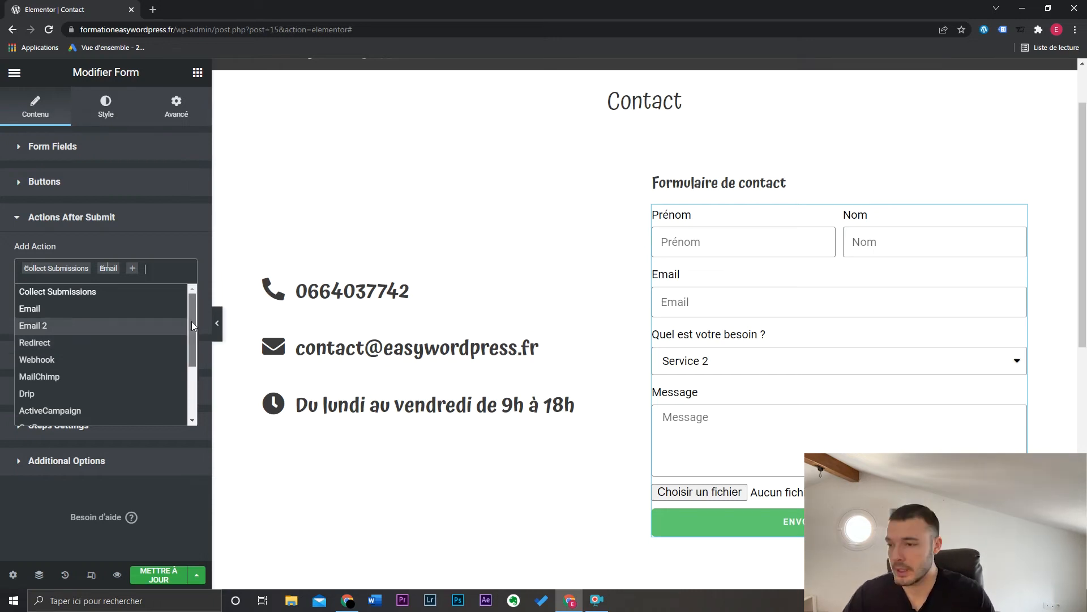
scroll(195, 338, down, 2)
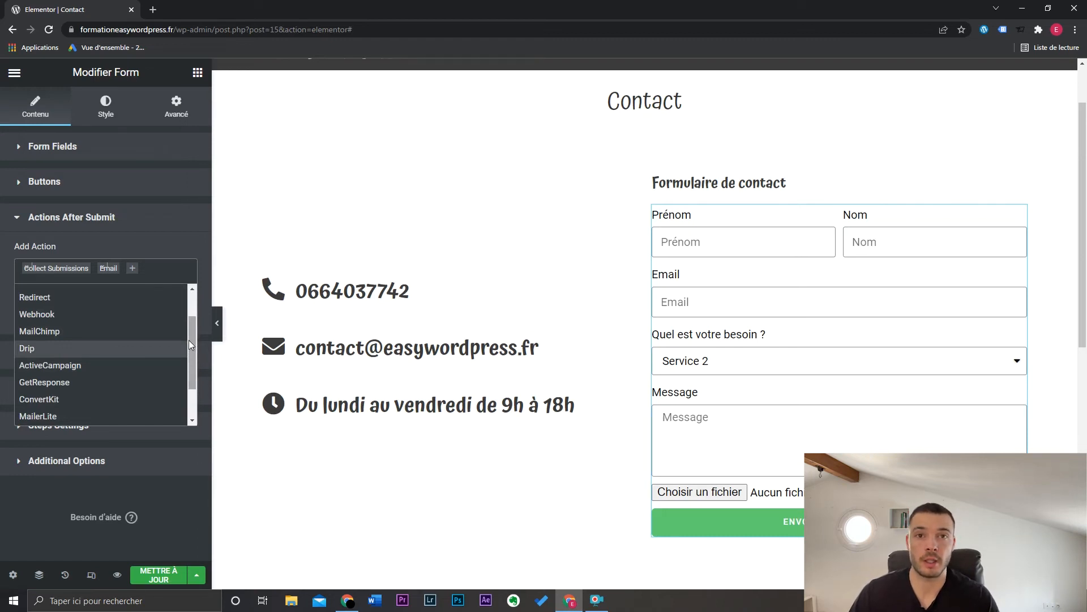
click(52, 254)
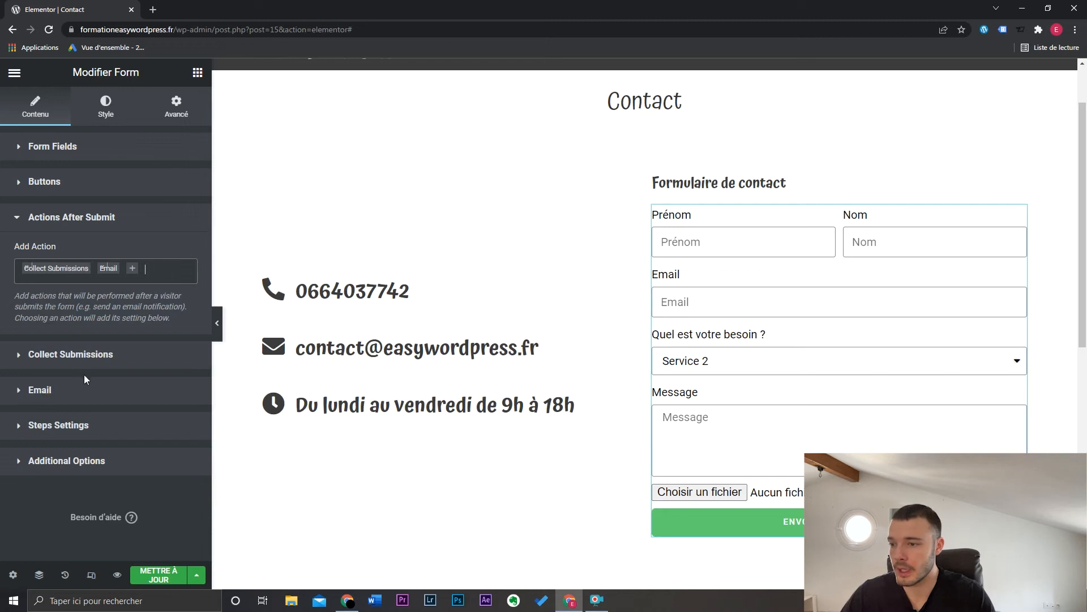
Review the Collect Submissions and Email settings, removing the extra comma after the recipient address
click(93, 355)
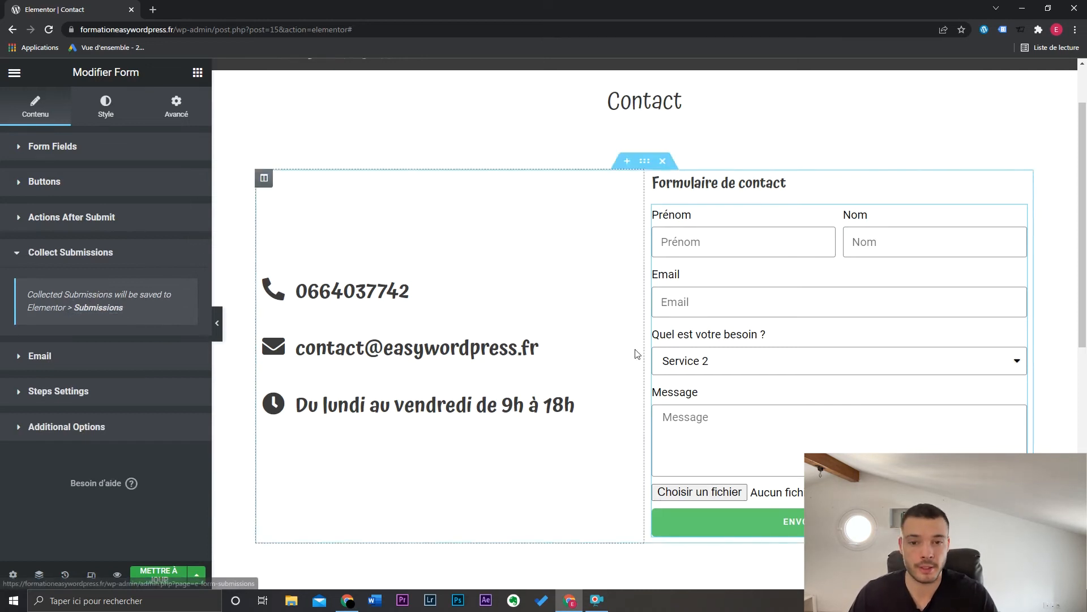
click(121, 358)
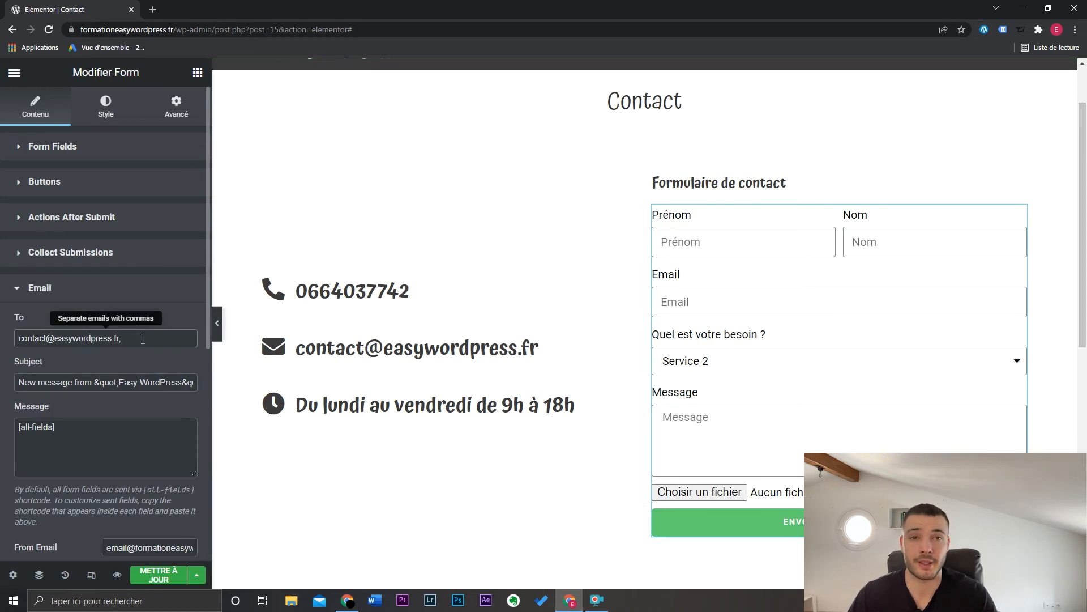
key(BackSpace)
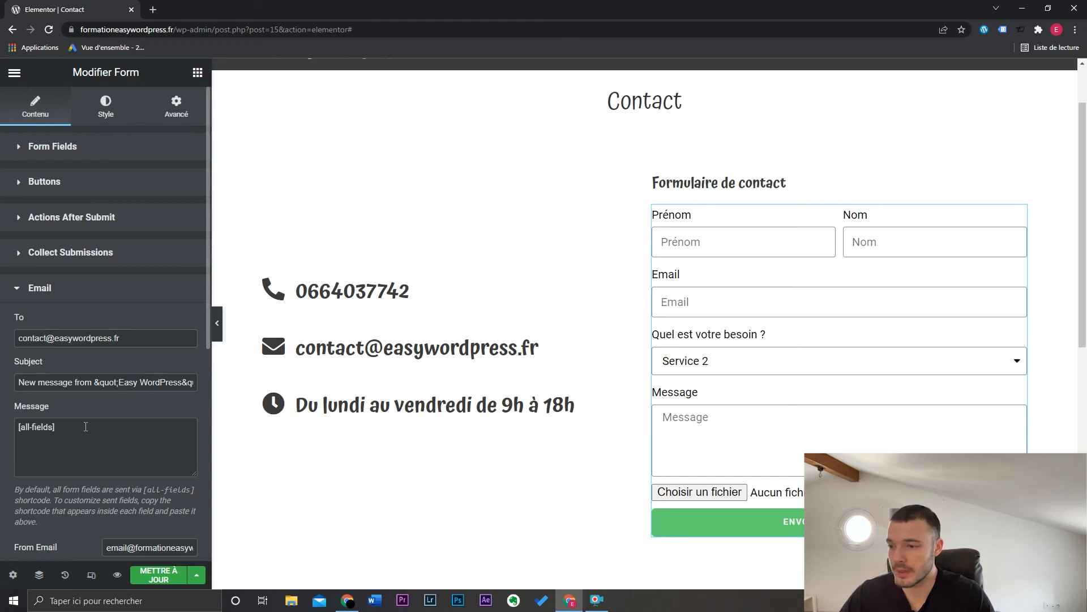
scroll(85, 428, down, 2)
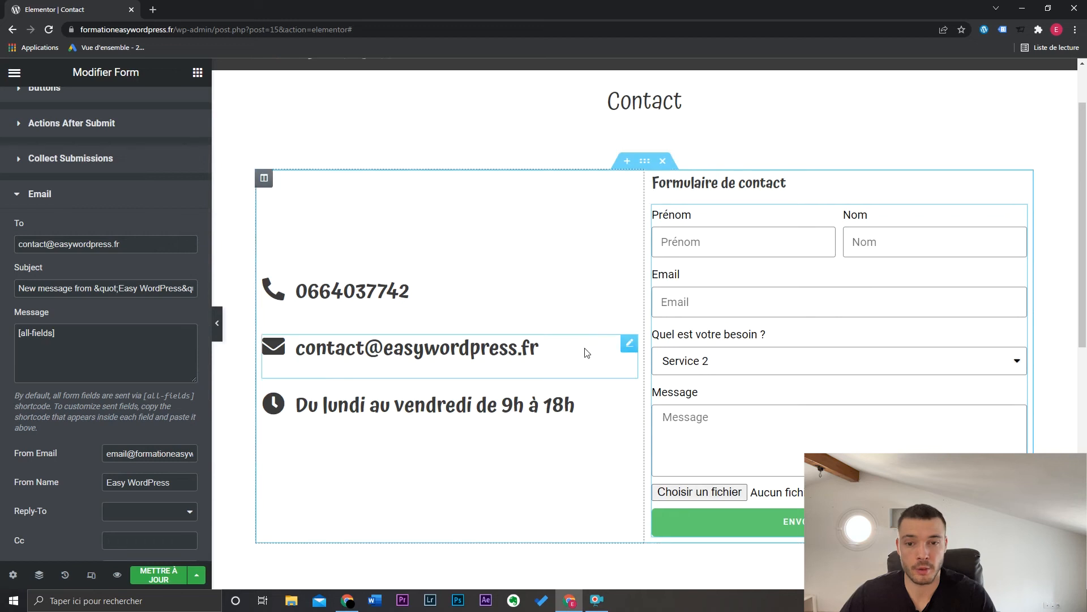
Enable the form's custom messages and set the success message to "Merci pour votre message."
click(79, 353)
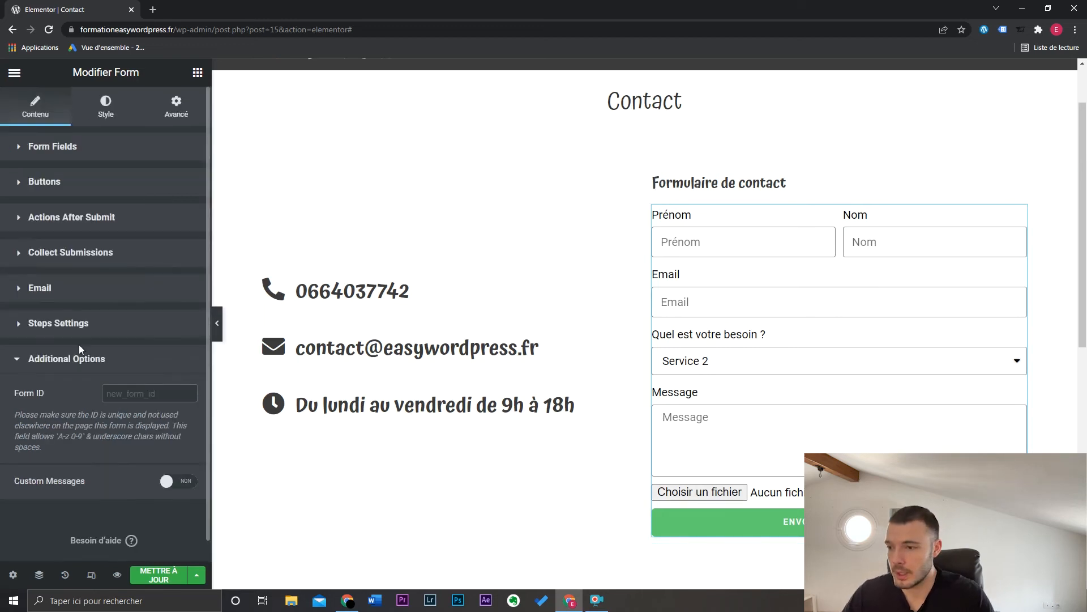
click(184, 481)
scroll(159, 462, down, 4)
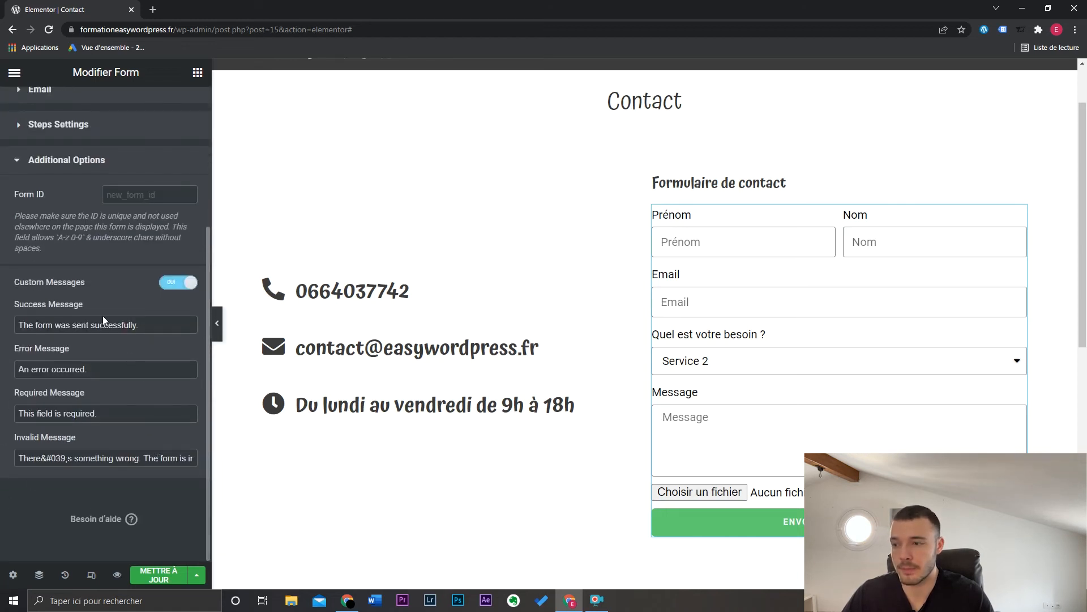
drag(159, 319, 8, 325)
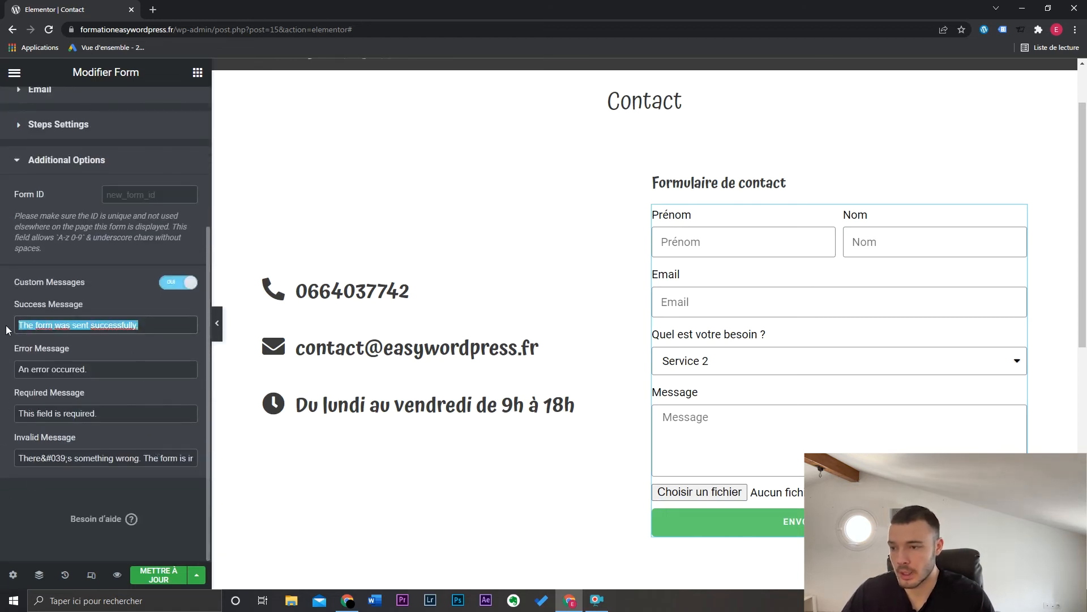
text(Merci pour votre message.)
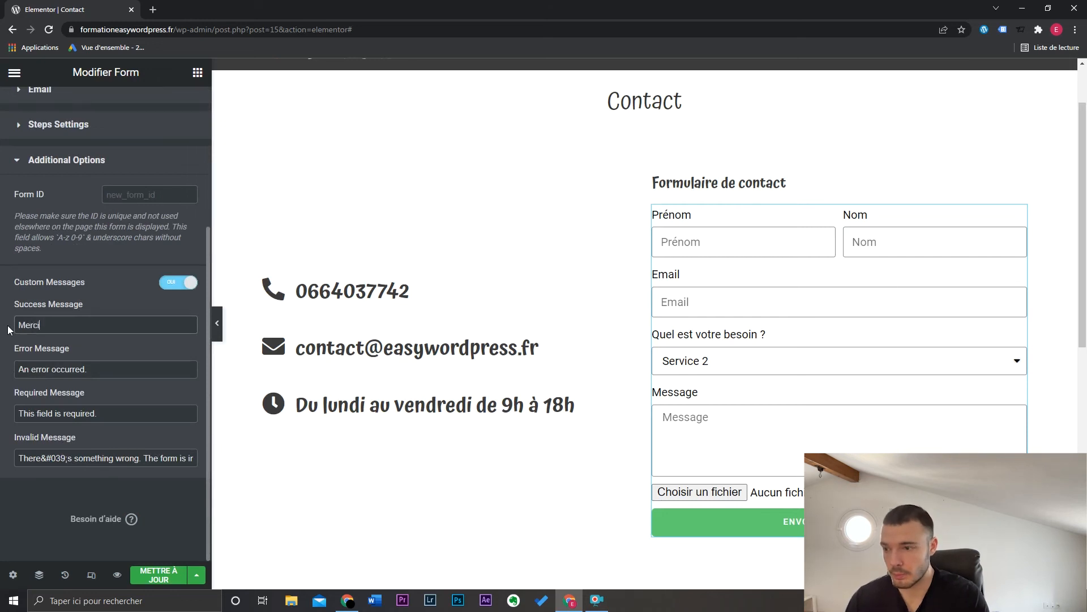
click(97, 369)
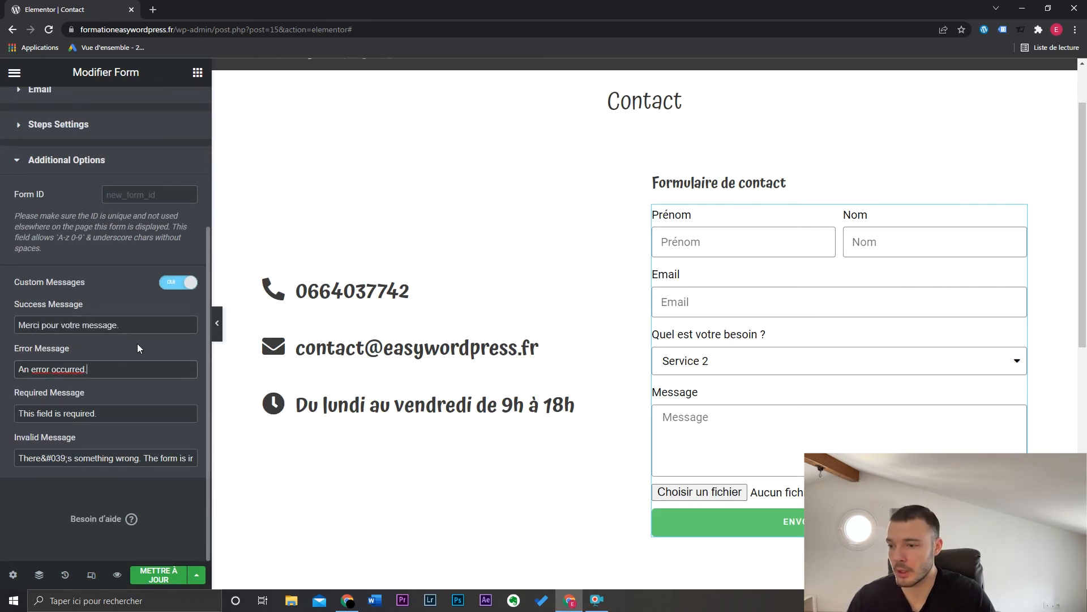
Set the form's columns gap to 21 and rows gap to 13, keeping the label spacing at 0
scroll(125, 366, up, 10)
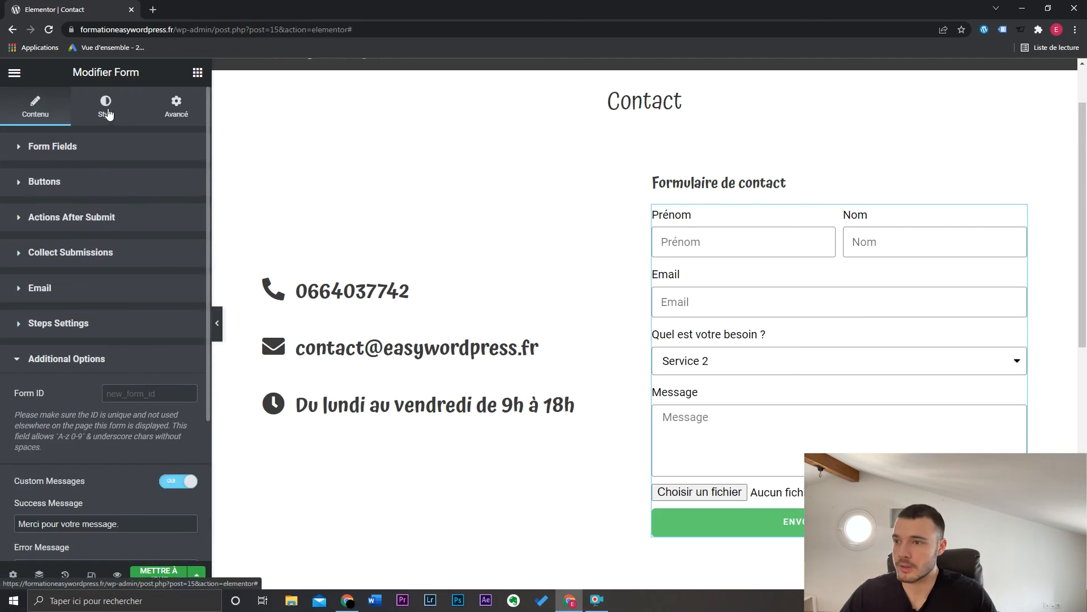
click(105, 105)
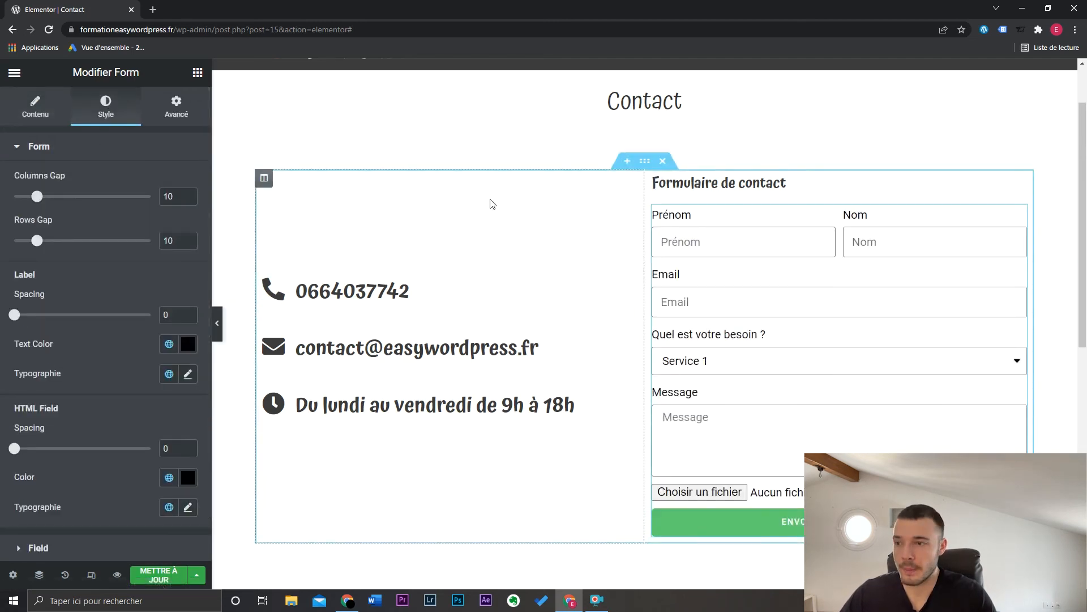
drag(36, 198, 62, 197)
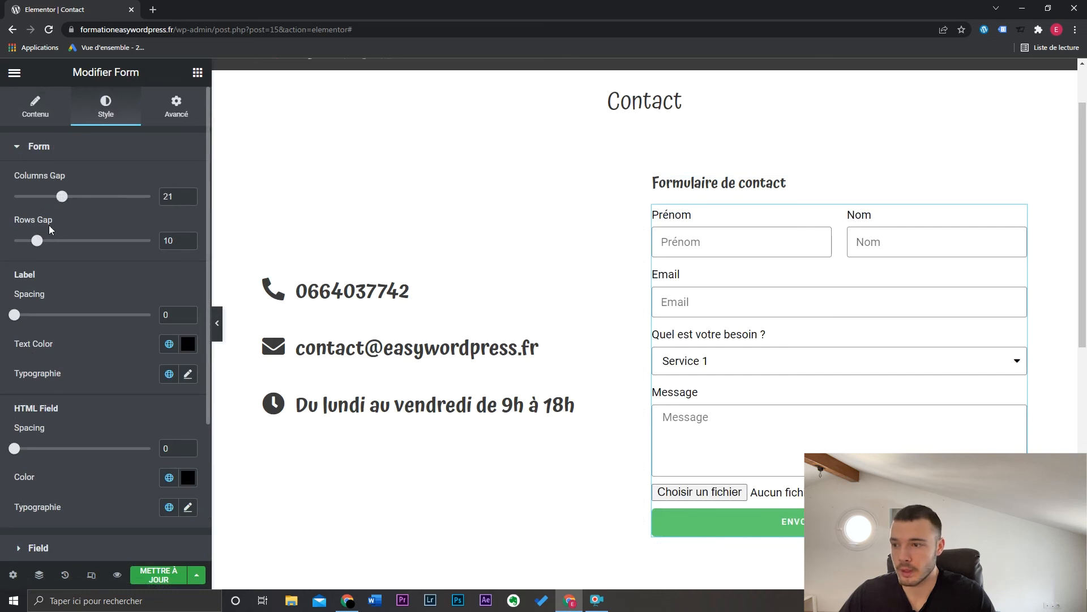
mouse_move(37, 244)
mouse_down()
mouse_move(78, 241)
mouse_move(45, 244)
mouse_up()
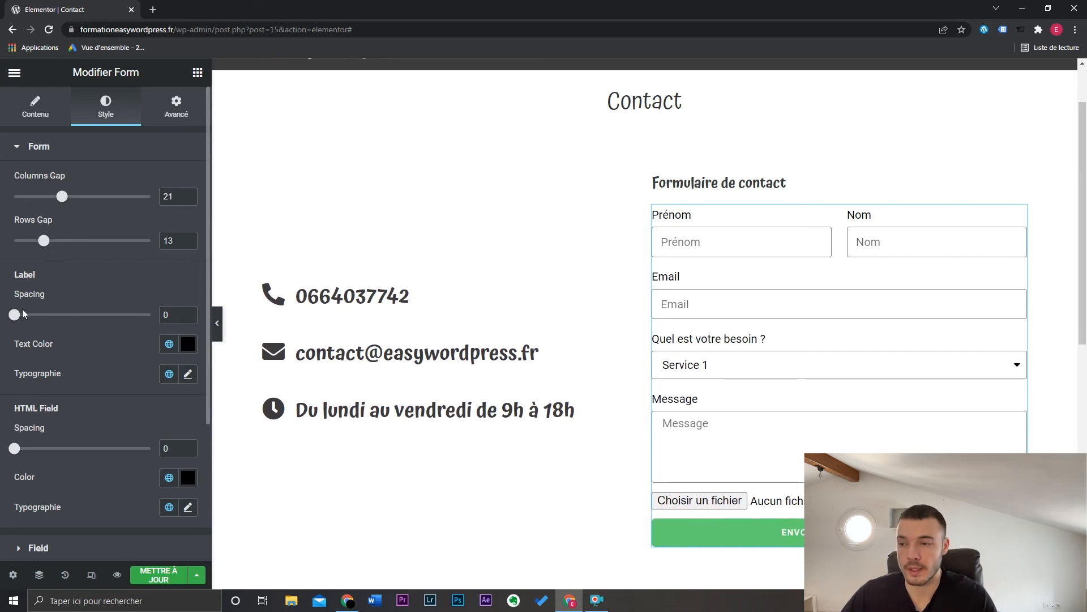
mouse_move(14, 314)
mouse_down()
mouse_move(58, 316)
mouse_move(11, 323)
mouse_up()
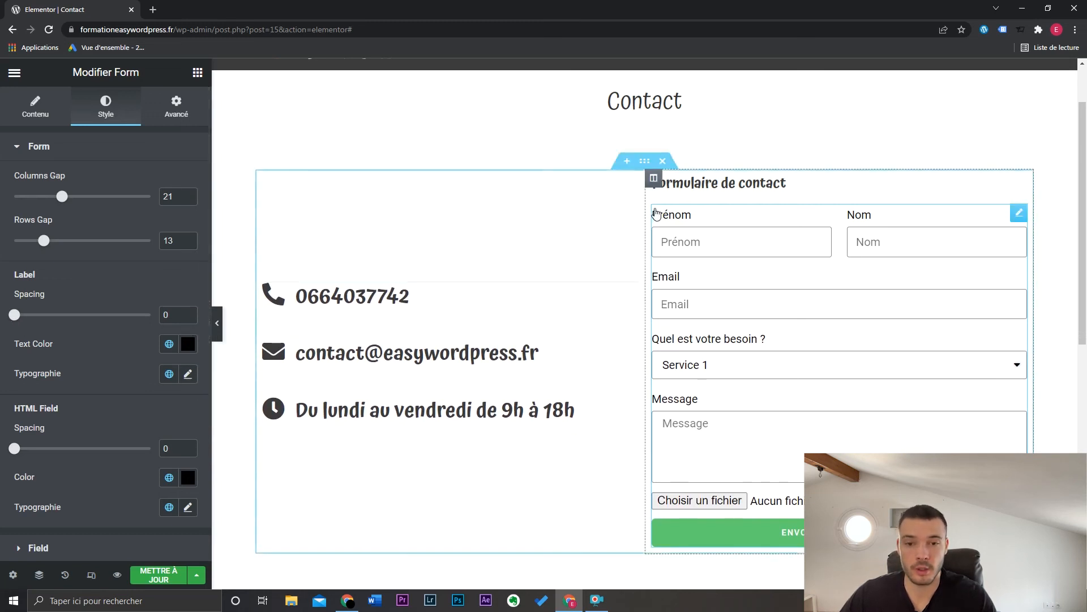
Look over the field styling options and set the Next & Submit button's background to the dark grey global colour
click(38, 548)
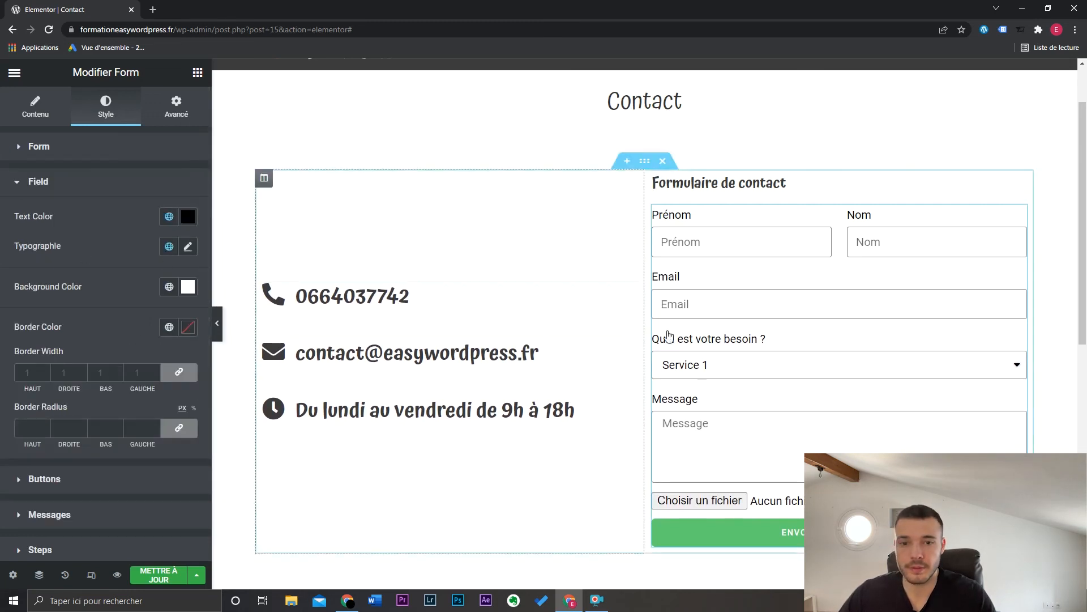
click(56, 478)
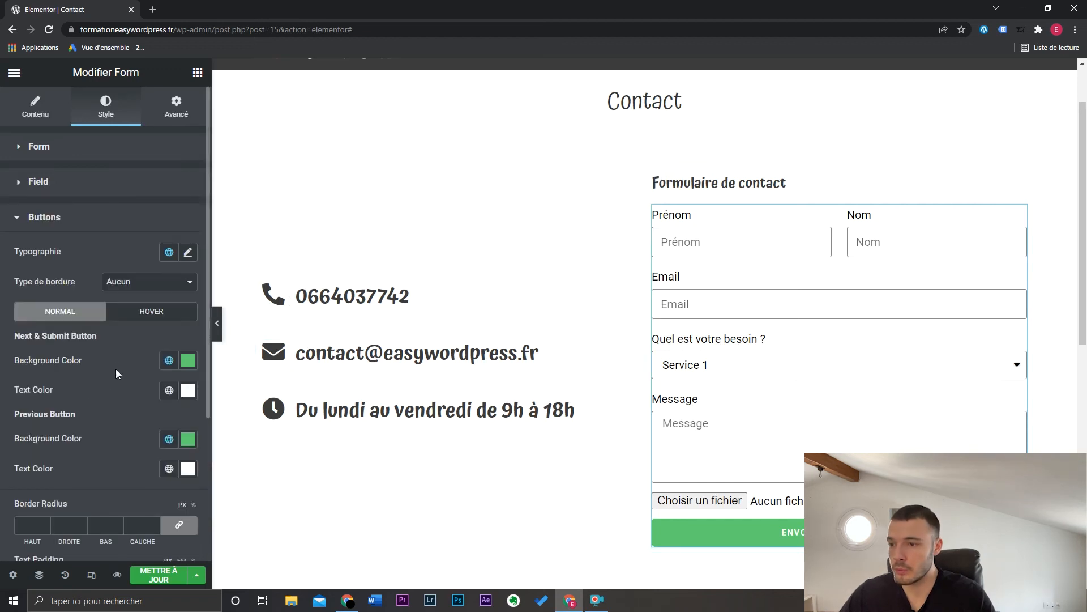
scroll(98, 379, down, 2)
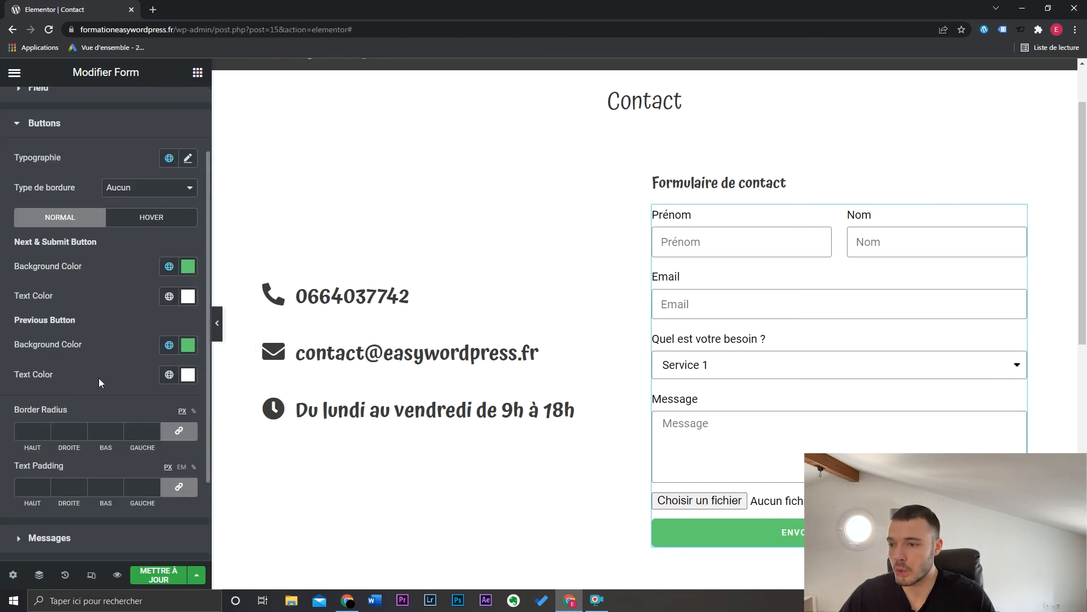
click(169, 268)
click(133, 438)
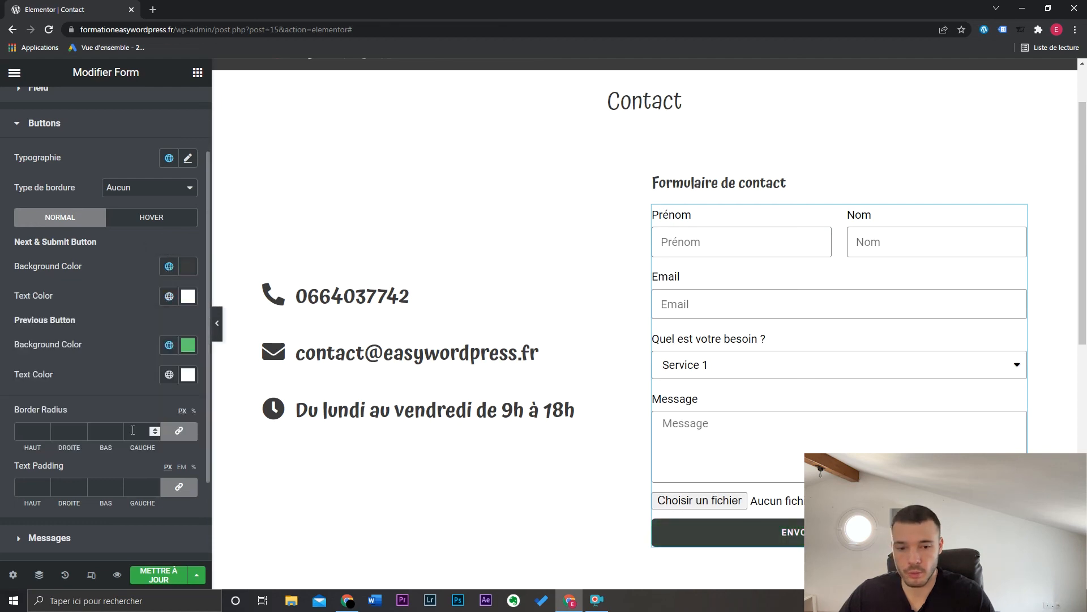